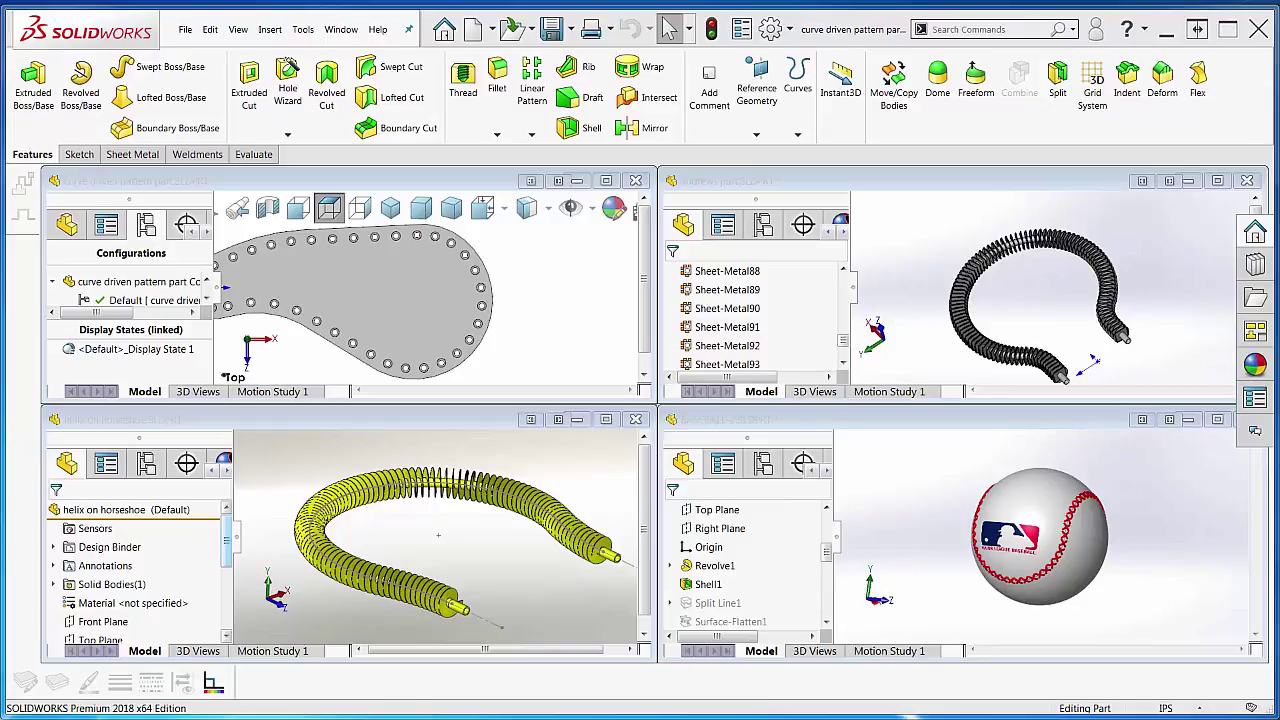
Step: Examine the holes patterned around the edge of the plate in the curve driven pattern part
key("f")
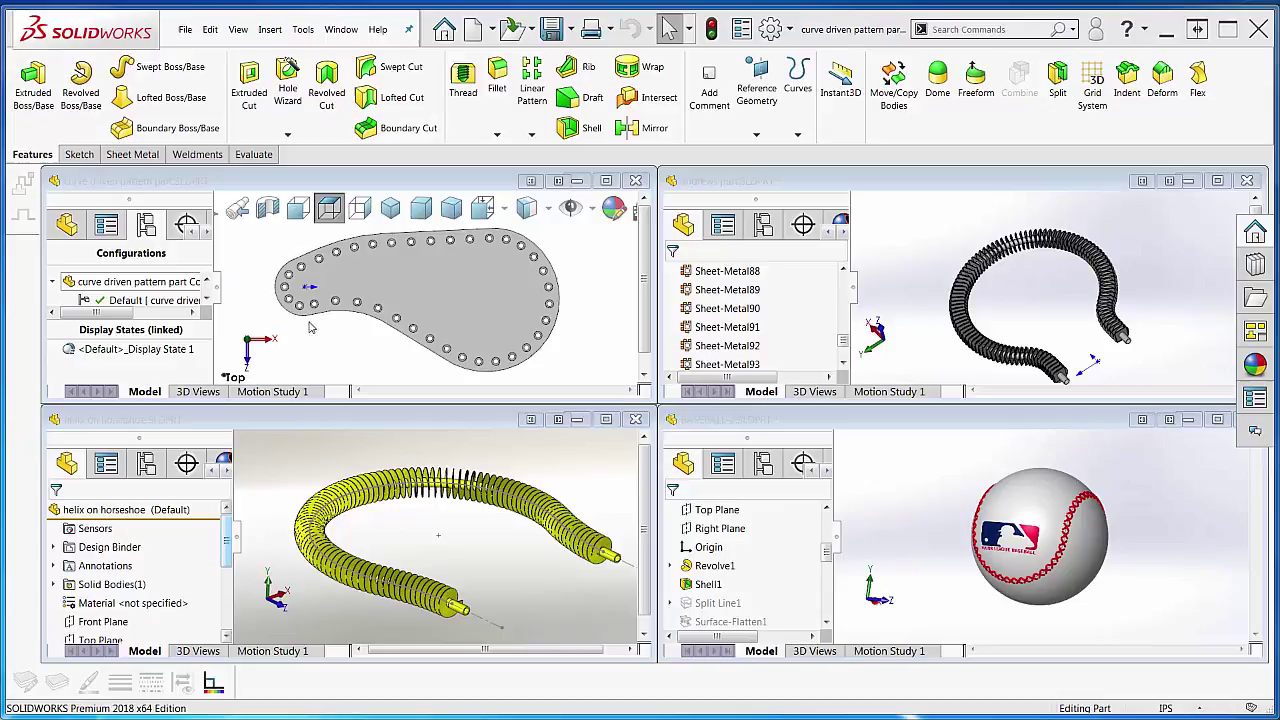
left_click(428, 281)
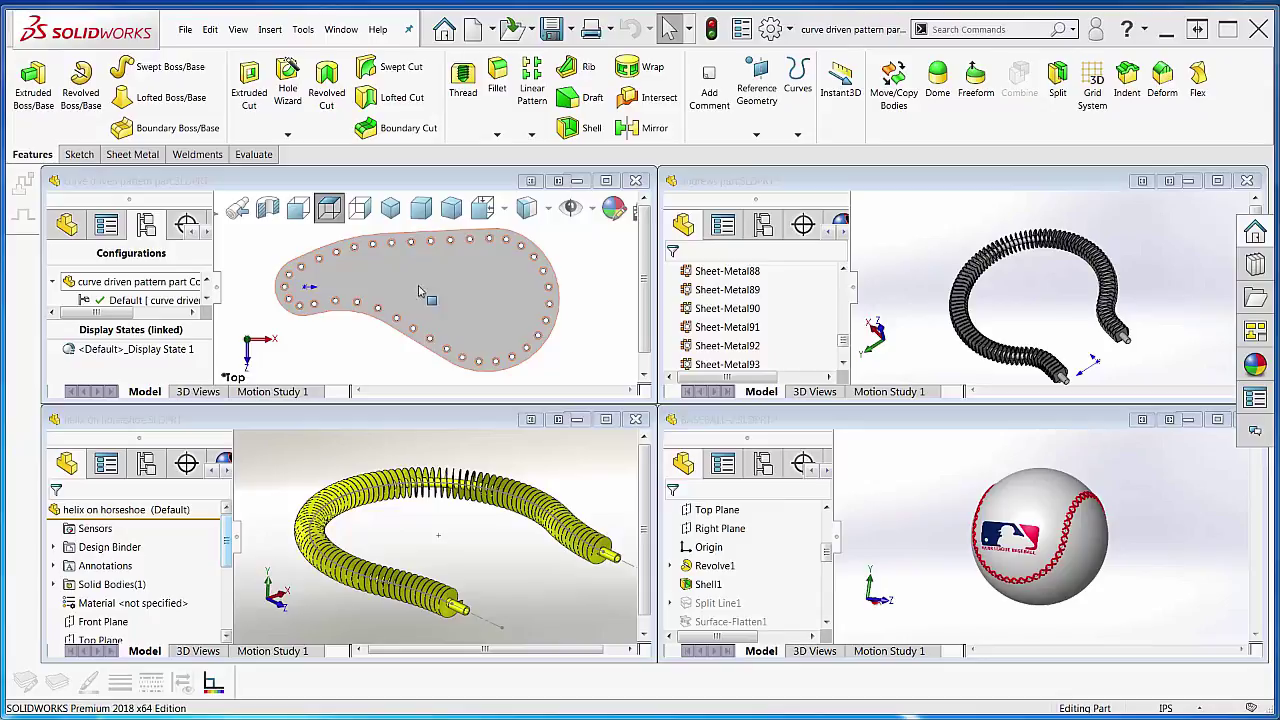
mouse_move(361, 302)
middle_mouse_down()
mouse_move(382, 297)
mouse_move(360, 321)
mouse_move(352, 298)
mouse_move(345, 315)
middle_mouse_up()
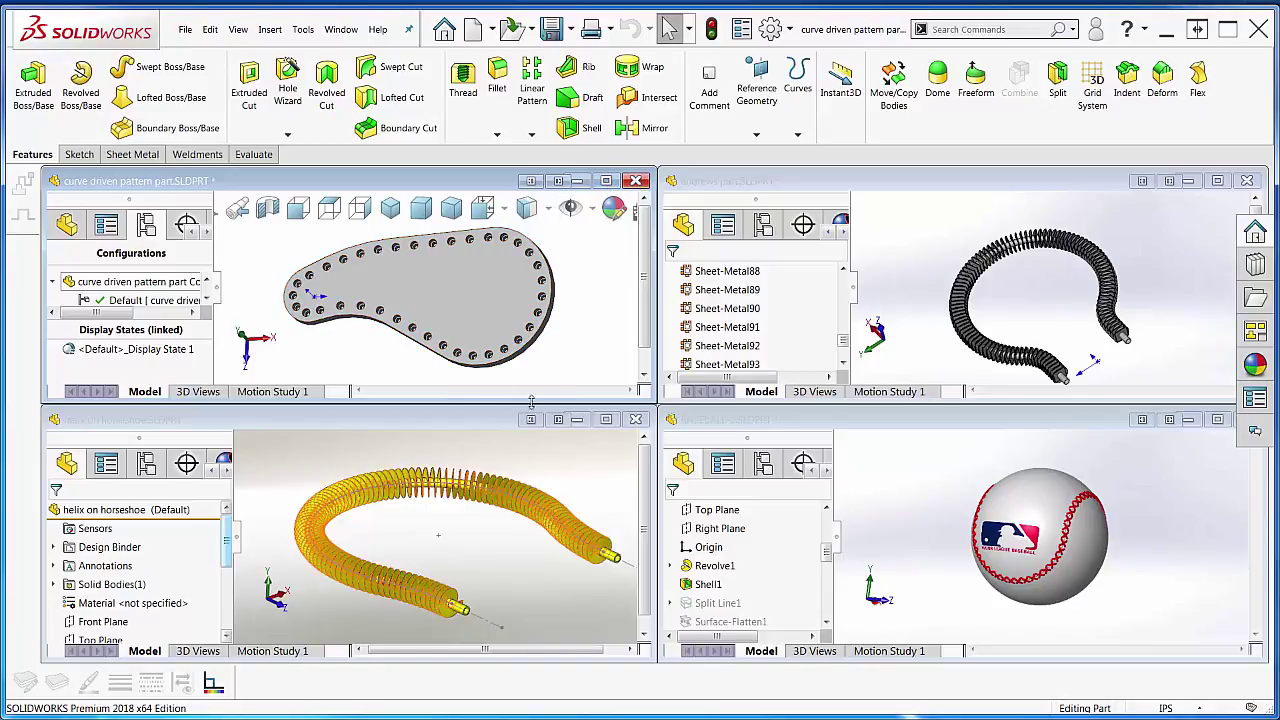
Step: Maximize the helix on horseshoe part and roll the model back to before Boss-Extrude1
double_click(427, 424)
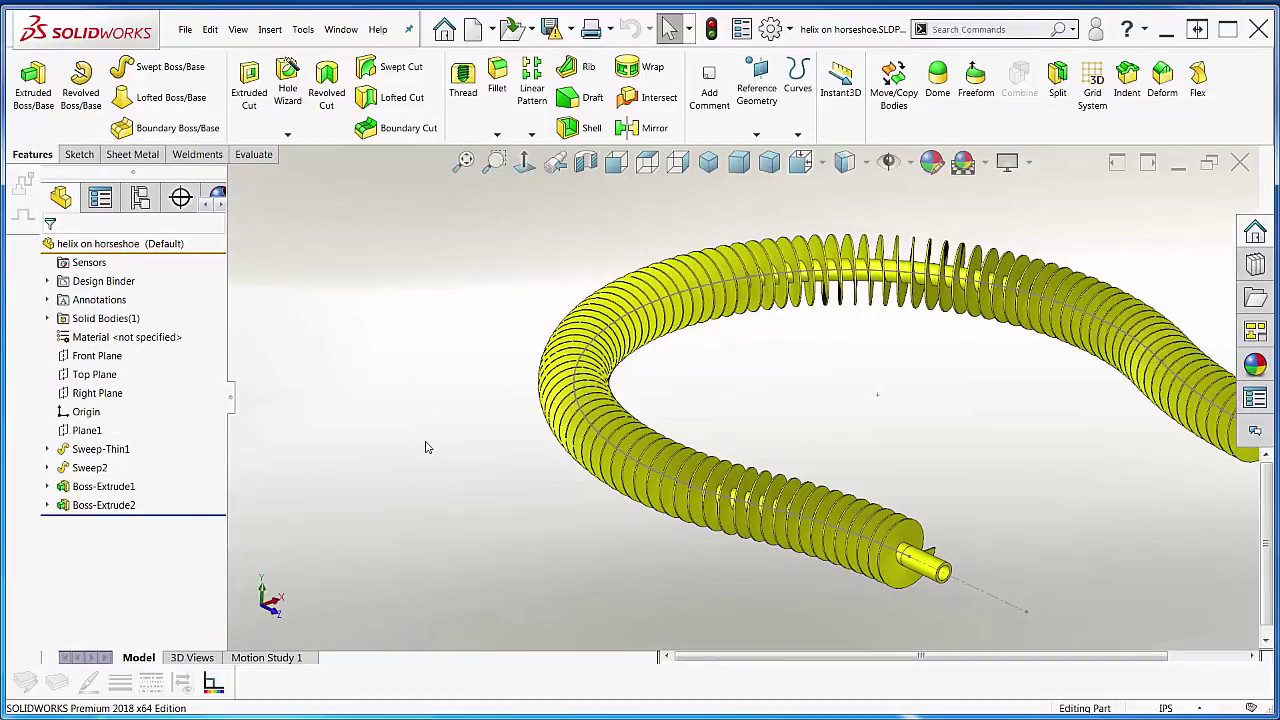
key("f")
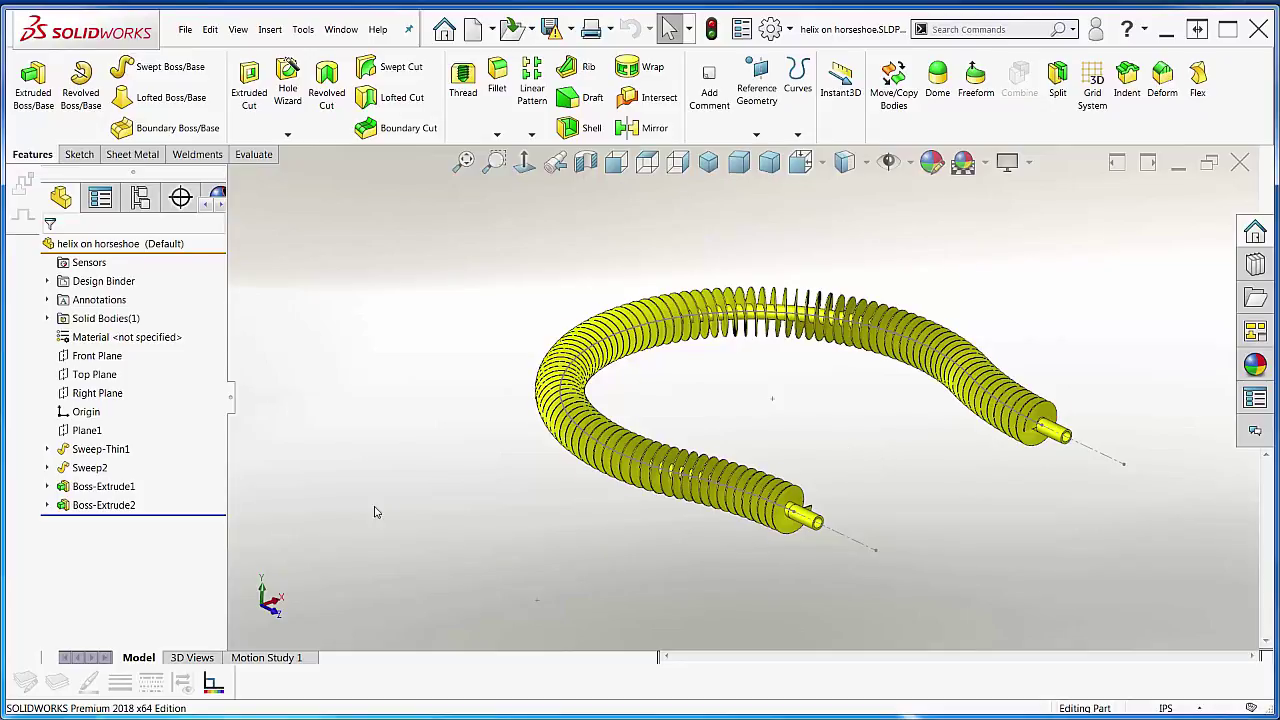
left_click(95, 486)
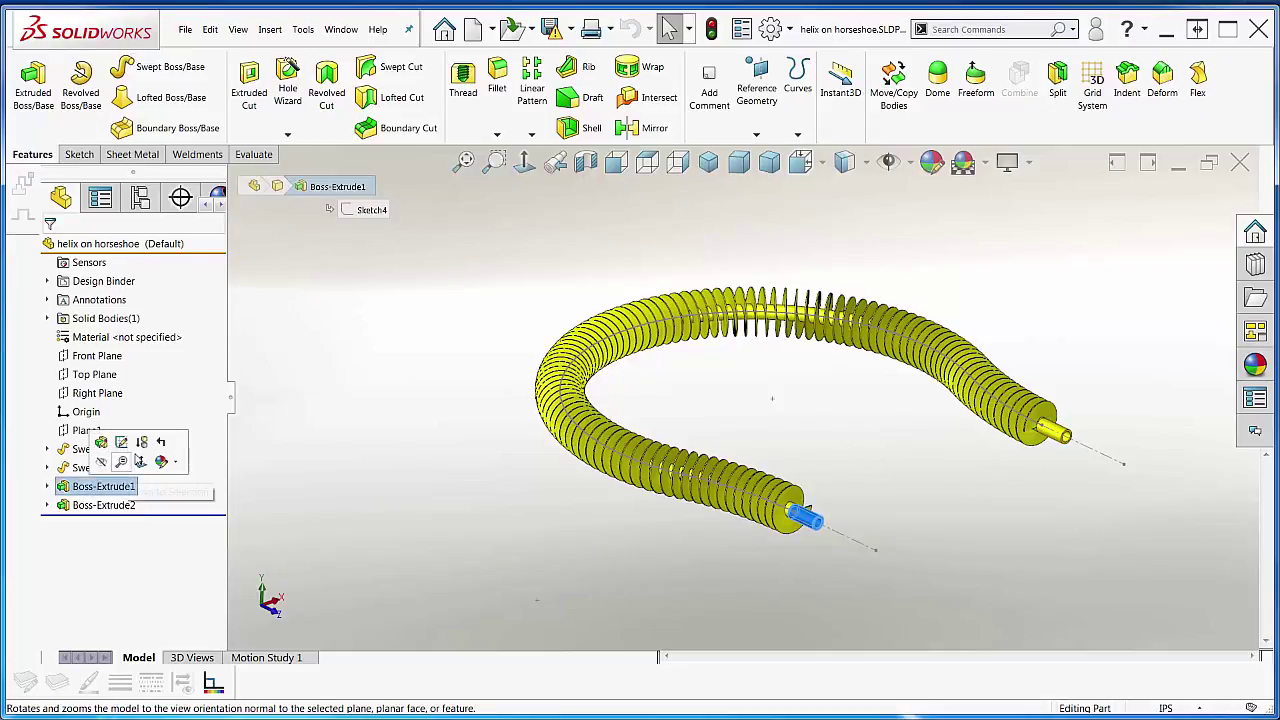
left_click(165, 444)
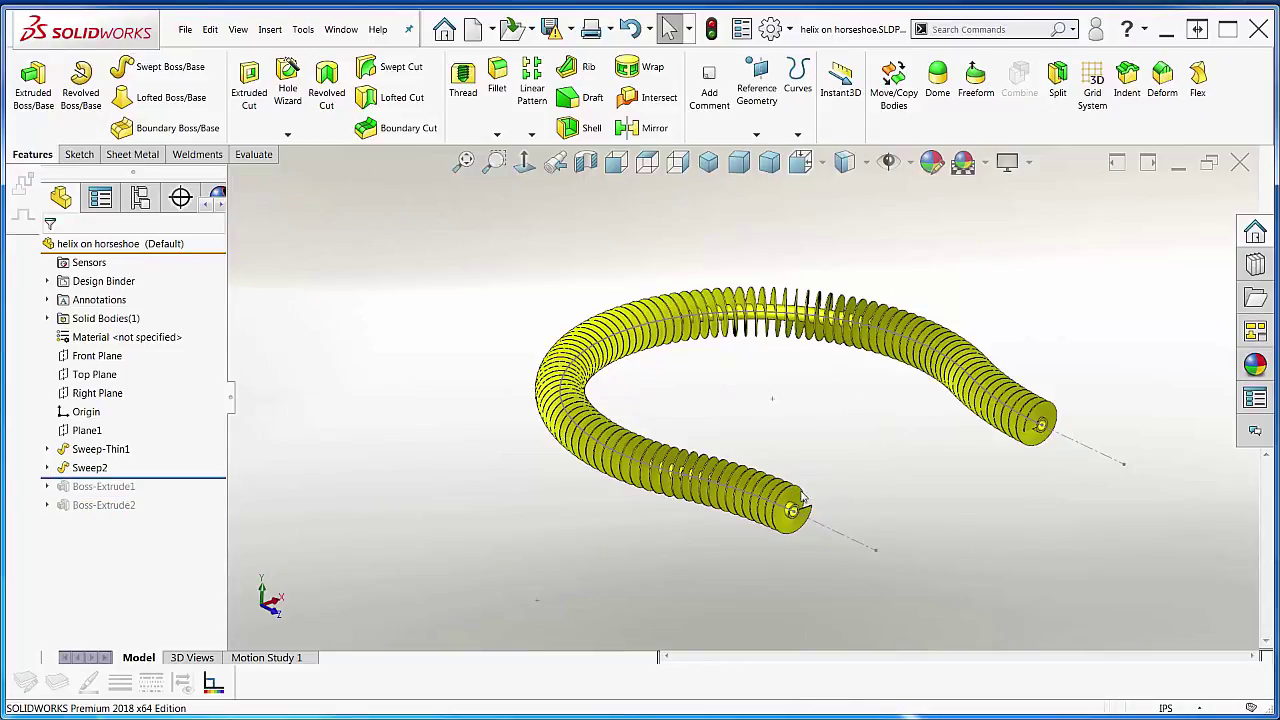
Step: Inspect the end of the helical fin and highlight Sketch3, the profile sketch of Sweep2
scroll(800, 497, "down", 10)
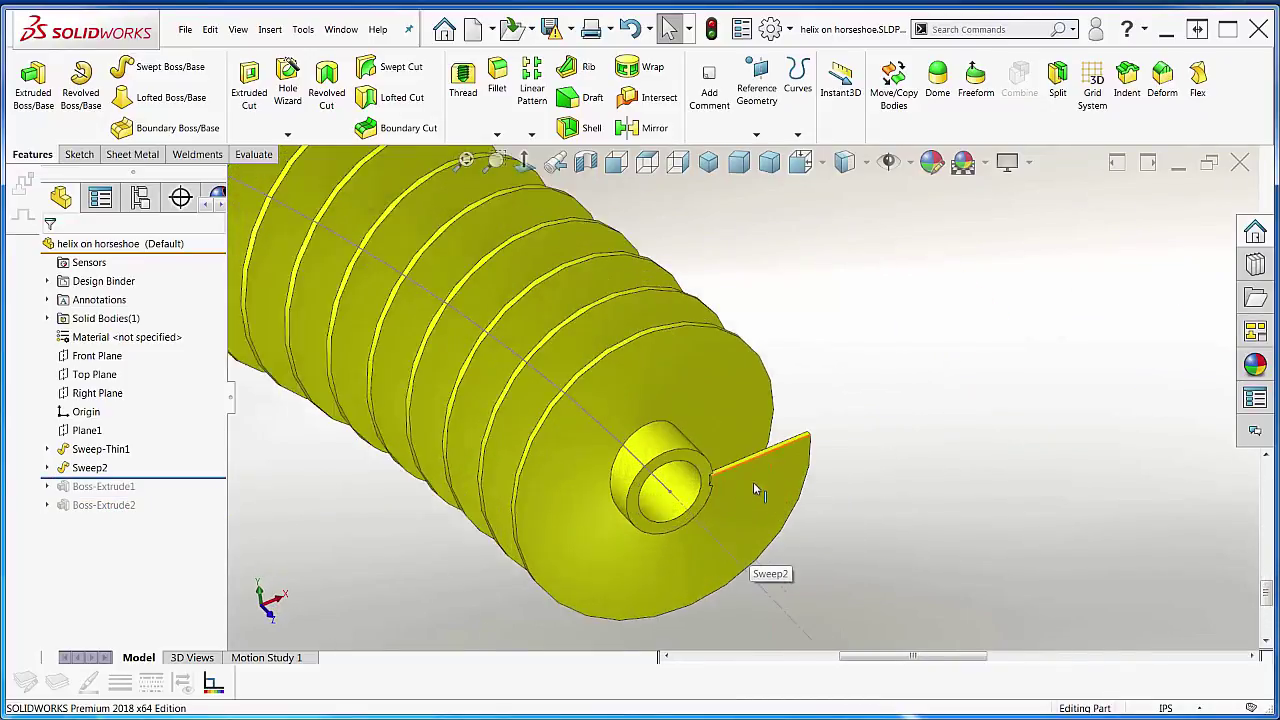
scroll(753, 482, "down", 2)
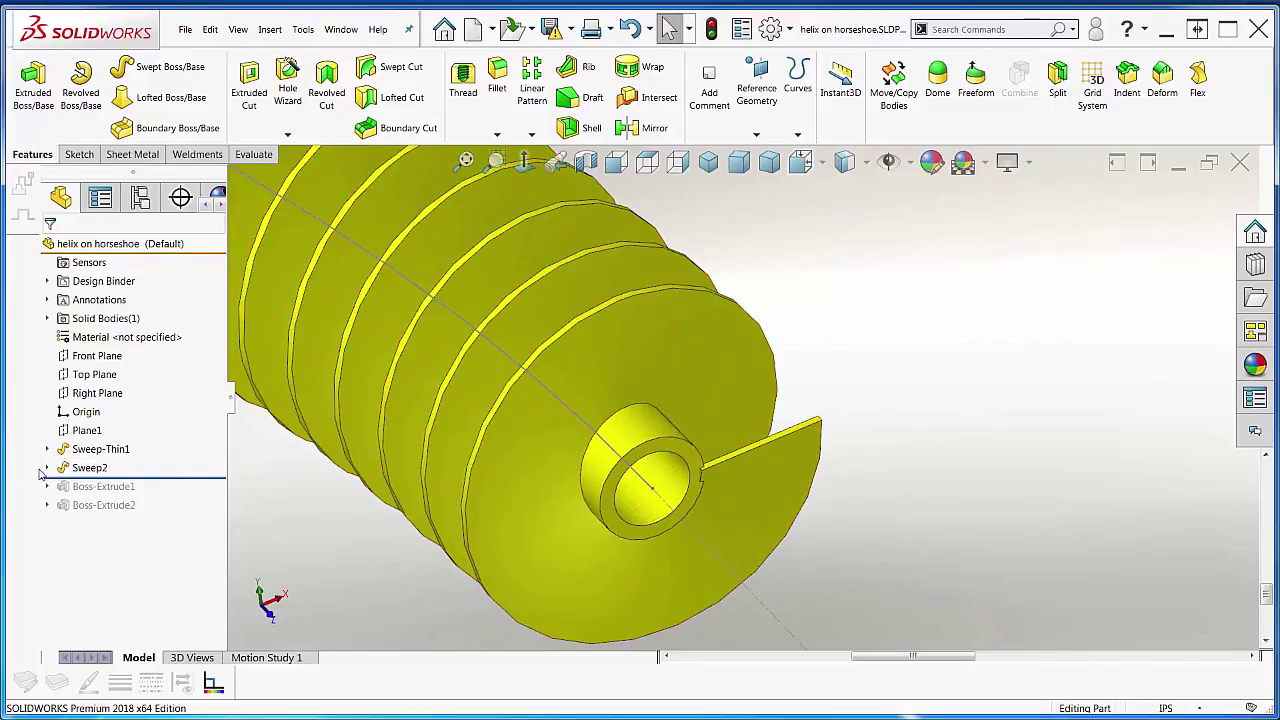
left_click(47, 468)
left_click(104, 486)
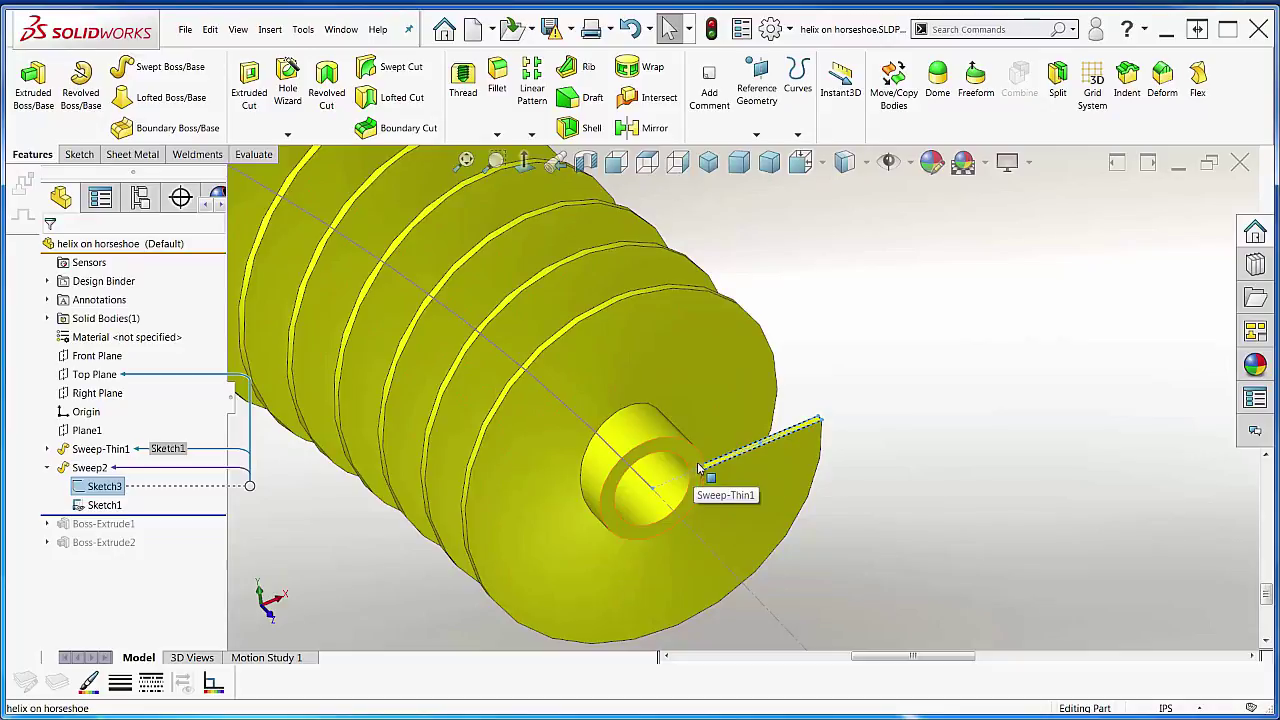
scroll(691, 461, "up", 10)
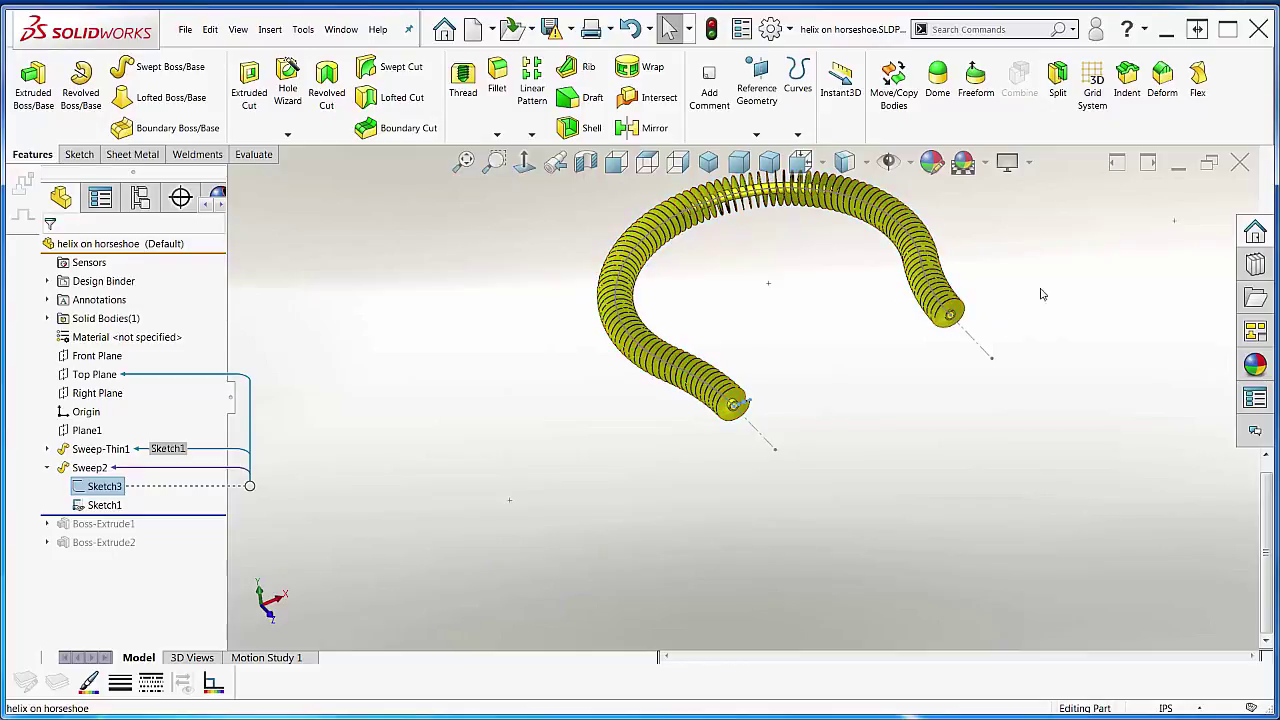
Step: Switch to andrews part.SLDPRT and fit the whole finned horseshoe in view
left_click(796, 327)
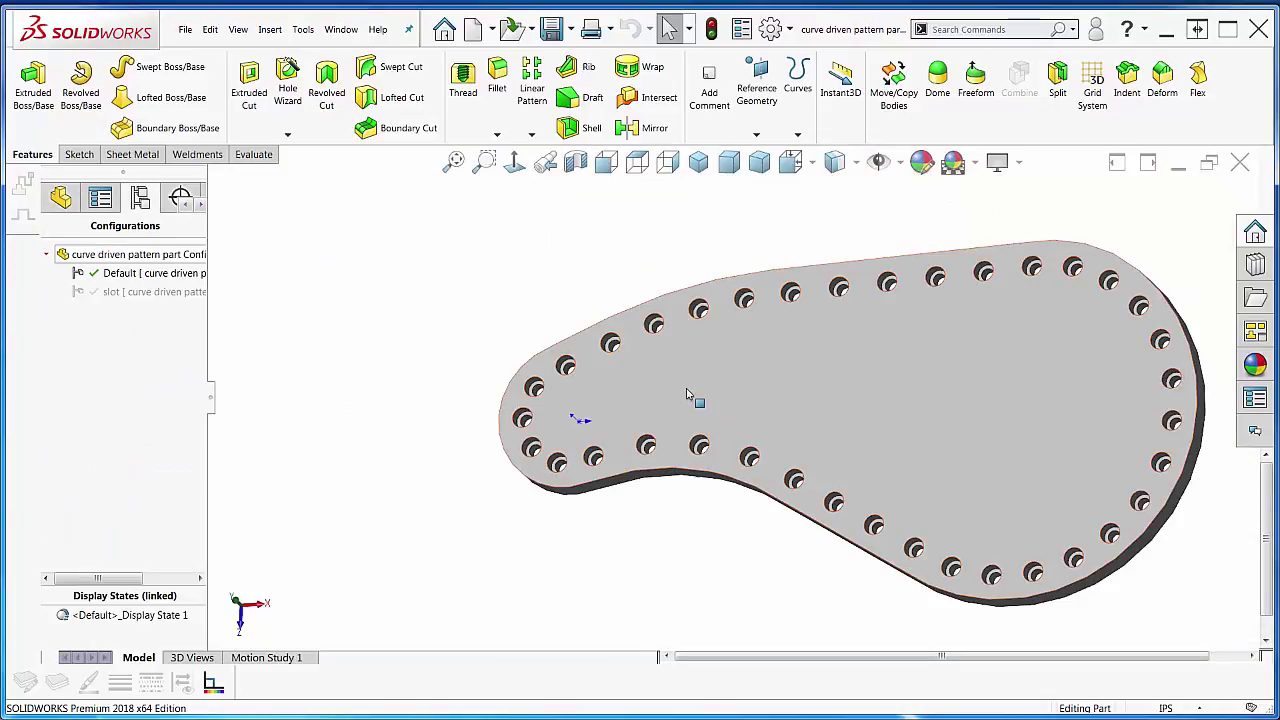
key("ctrl+Tab")
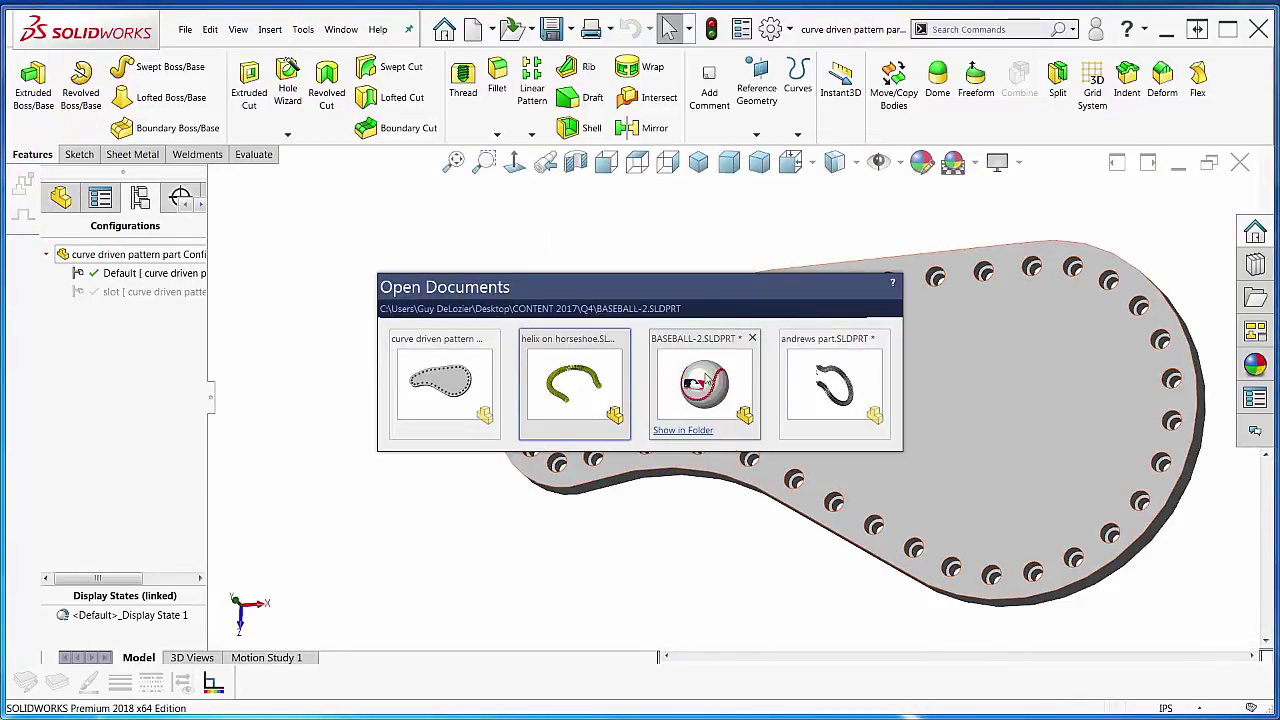
left_click(820, 378)
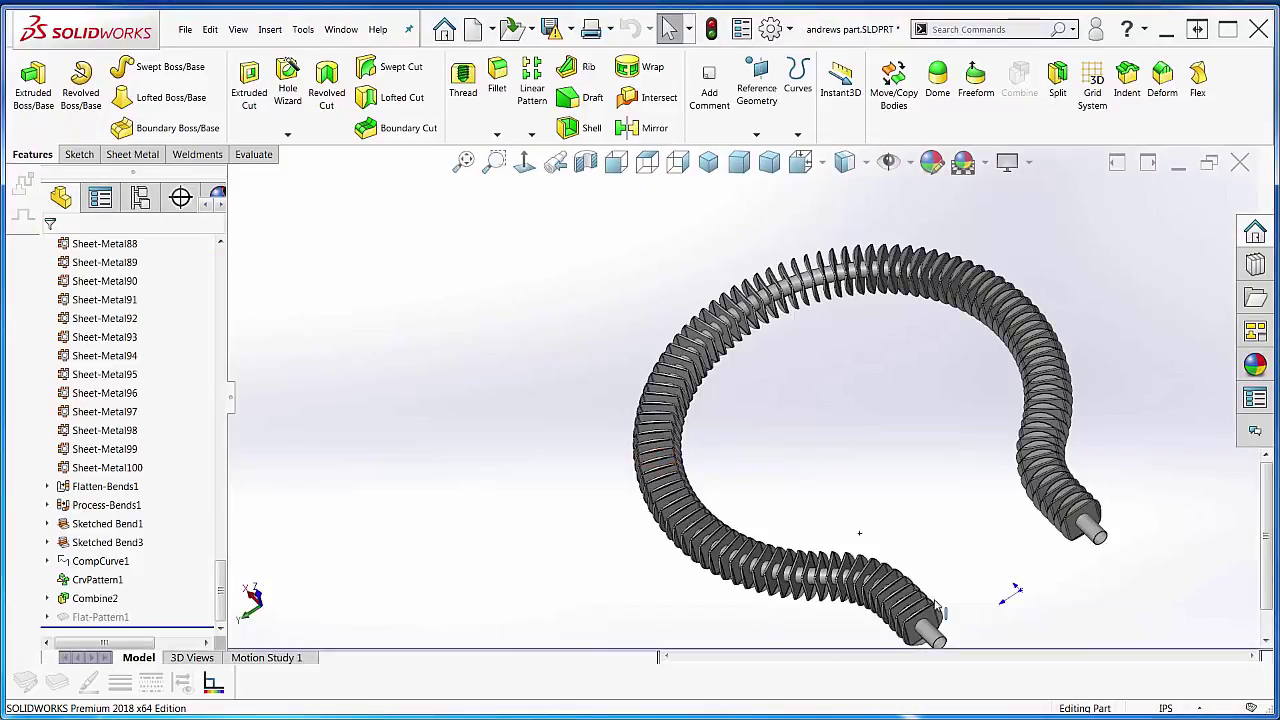
key("f")
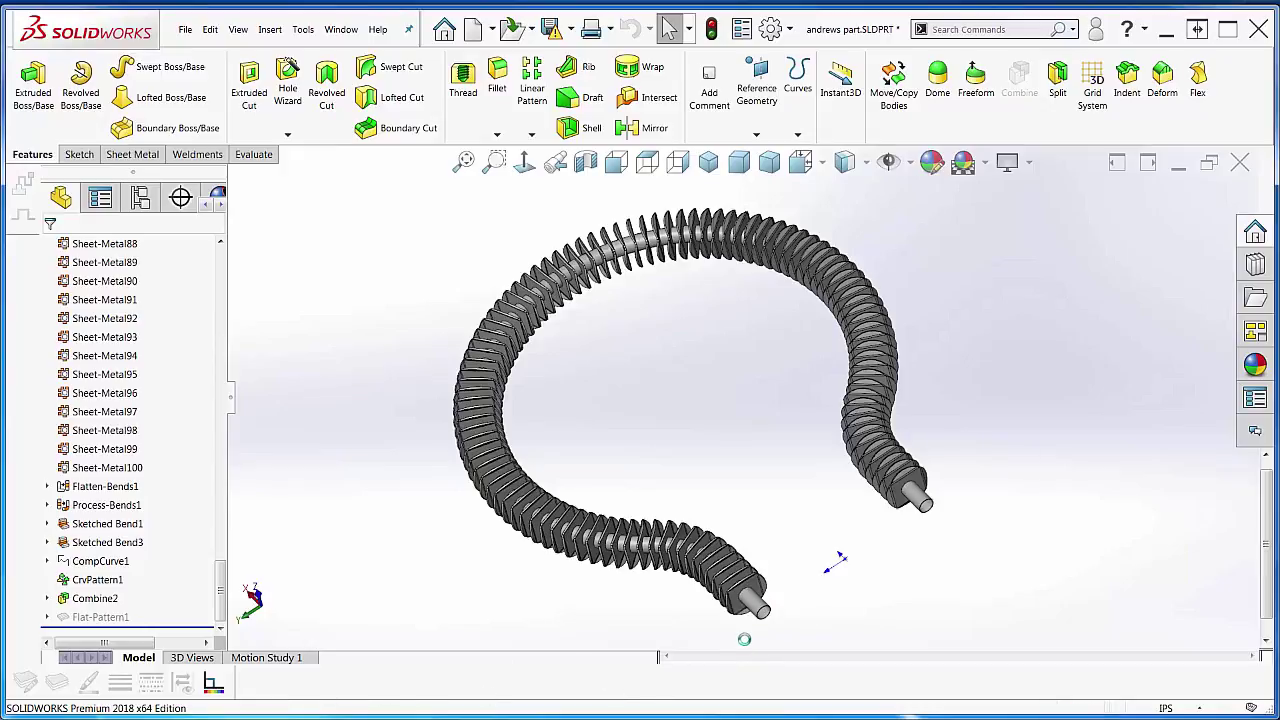
Step: Inspect the tube feature Sweep-Thin1 and the fins made by CrvPattern1 on the horseshoe
left_click(755, 602)
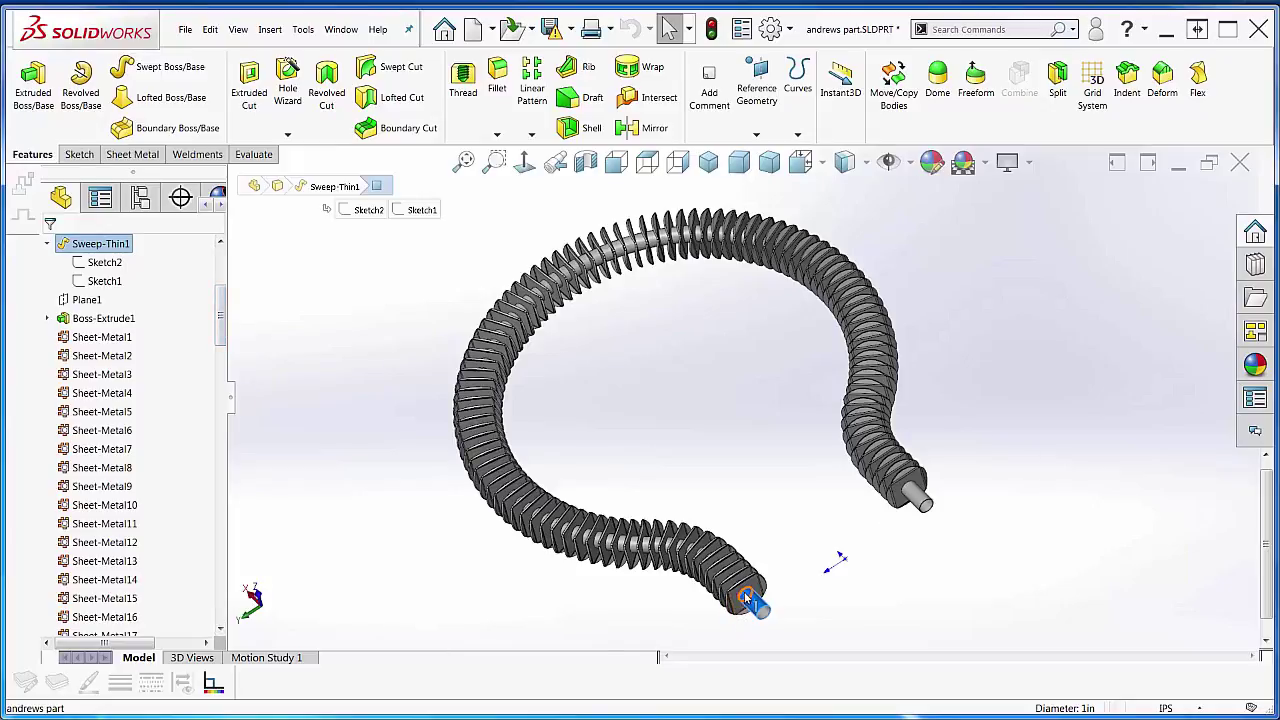
scroll(822, 582, "down", 1)
left_click(922, 479)
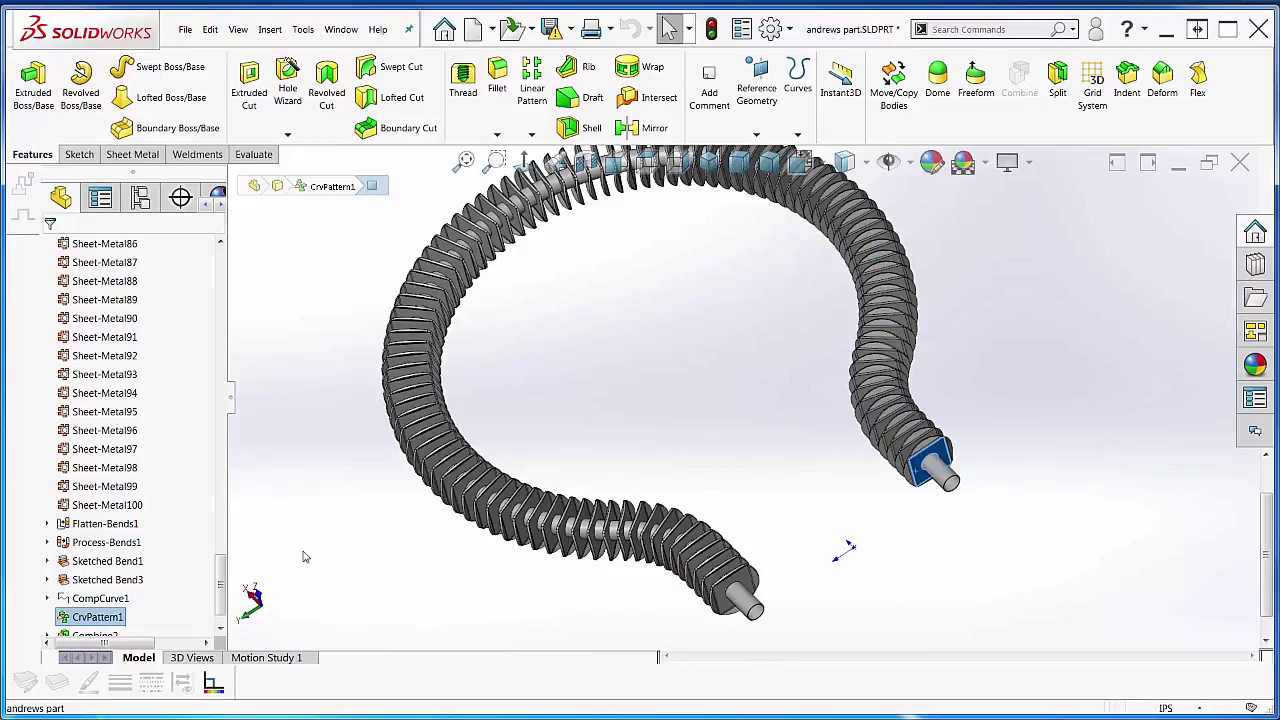
scroll(222, 592, "down", 1)
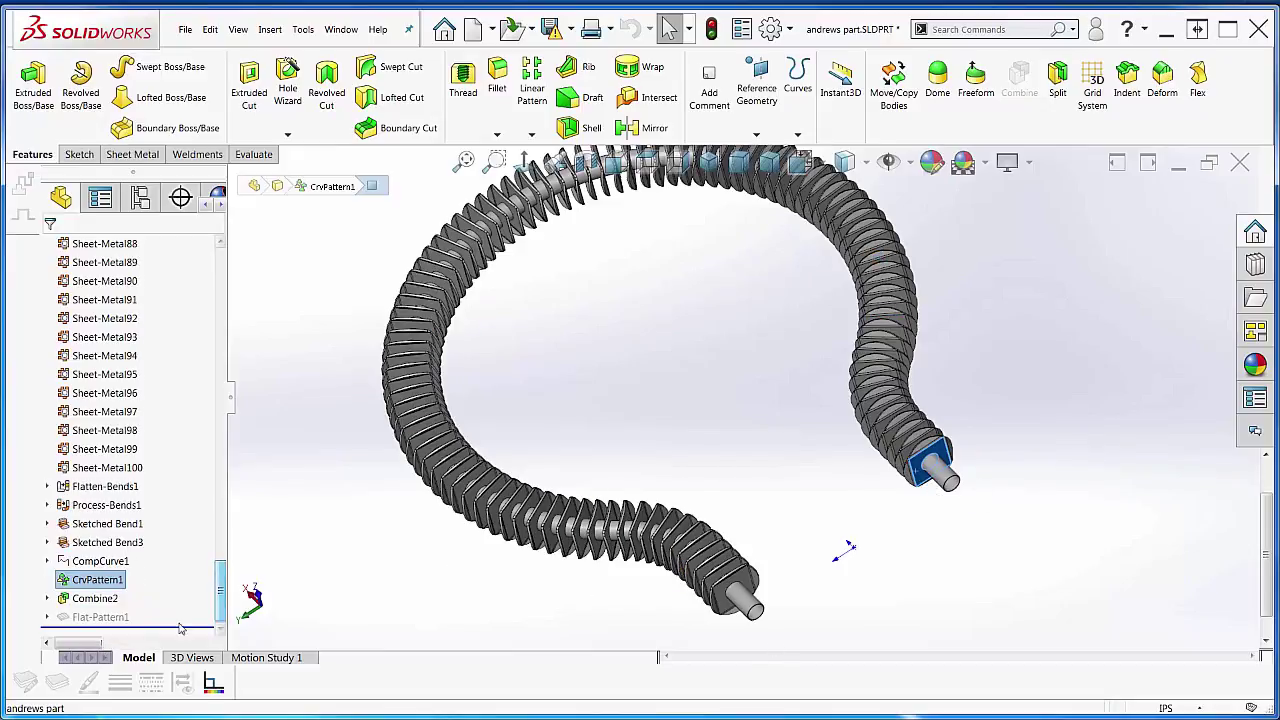
left_click(66, 584)
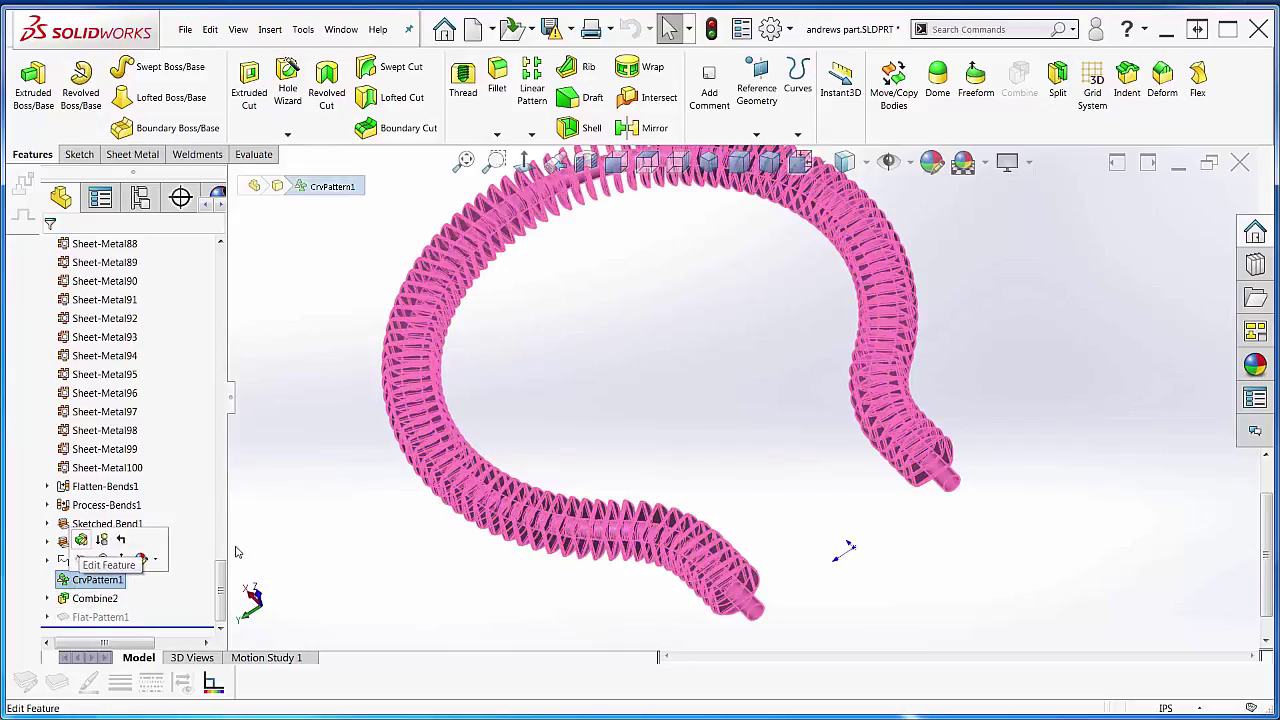
left_click(276, 547)
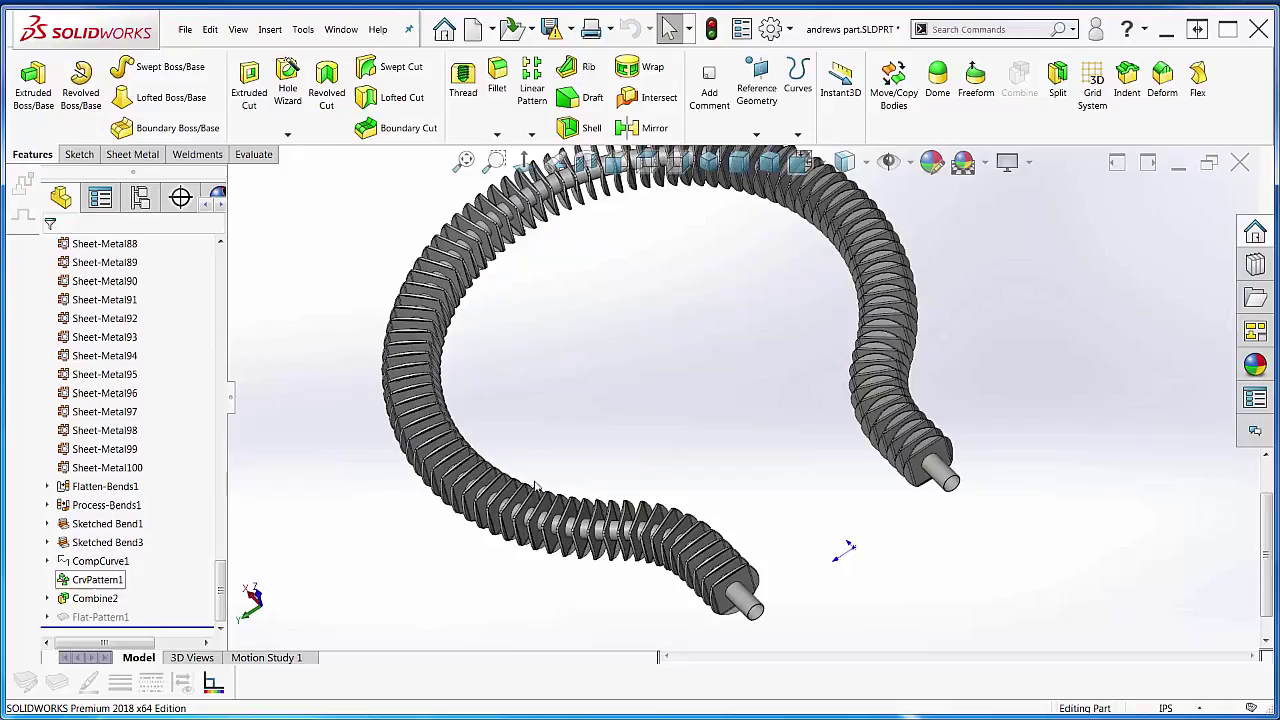
scroll(816, 311, "up", 1)
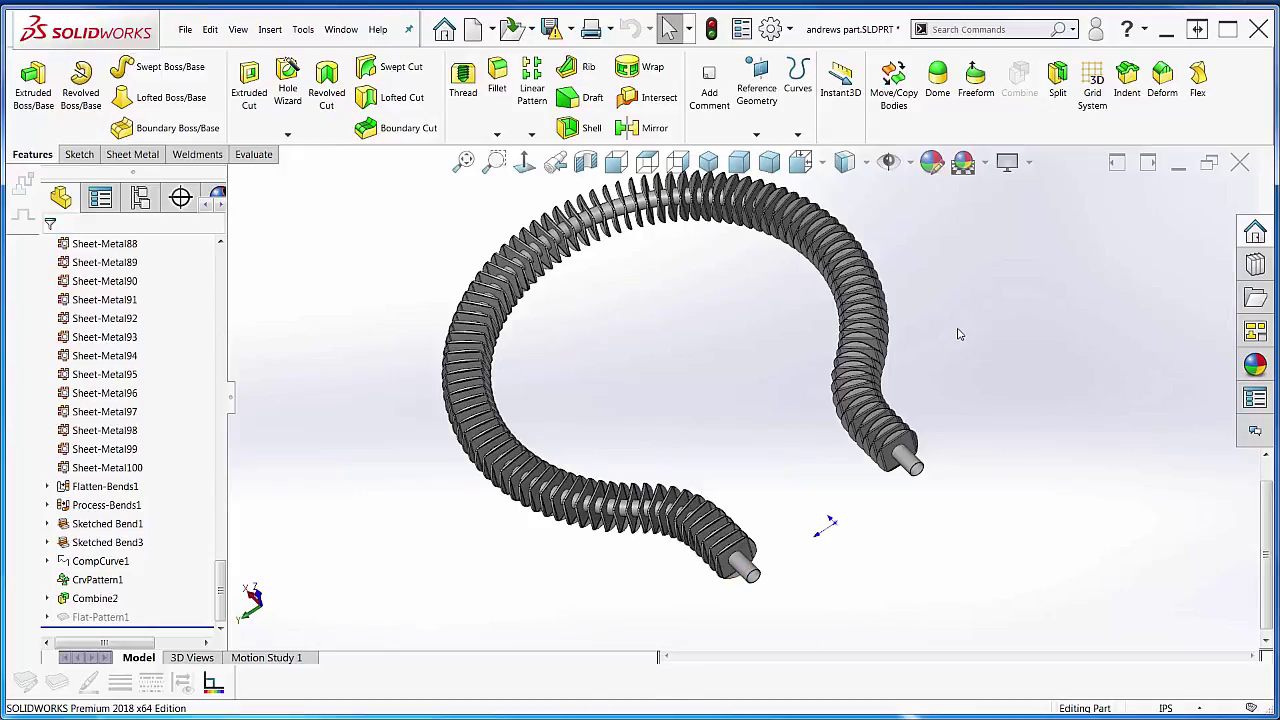
Step: Switch to BASEBALL-2.SLDPRT and suppress the curve driven pattern CrvPattern1 of the stitches
key("ctrl+Tab")
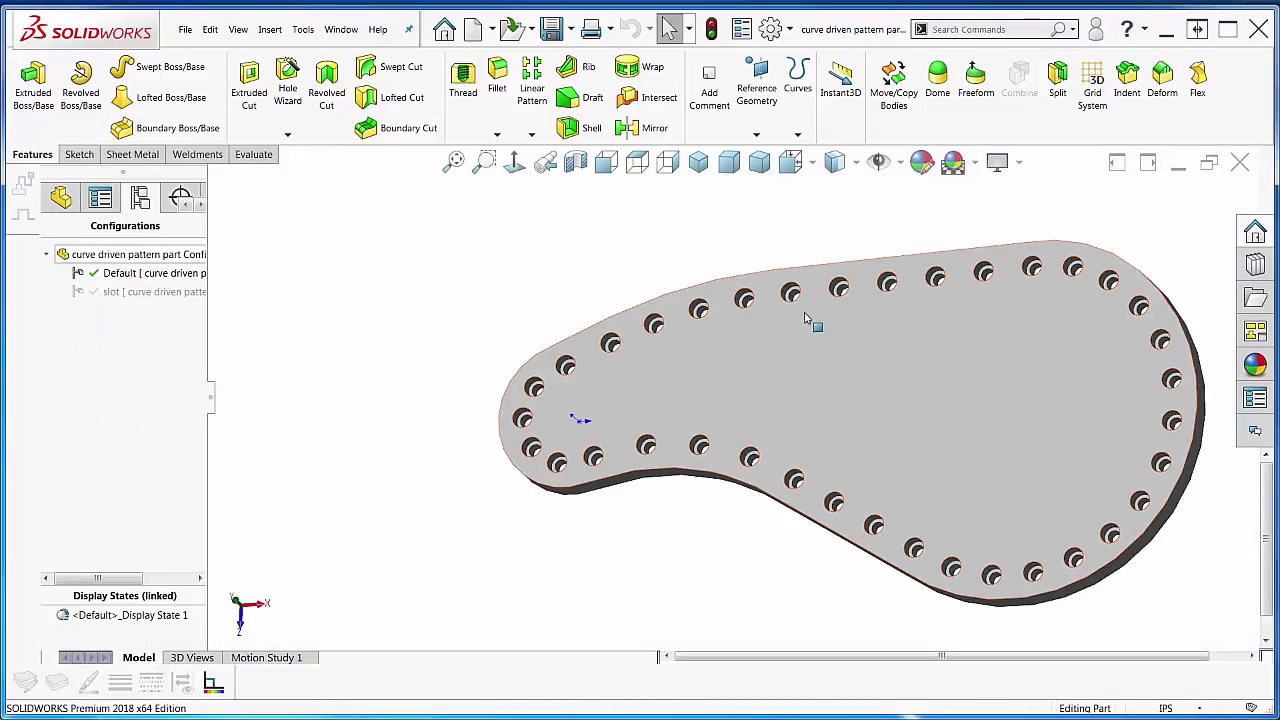
key("ctrl+Tab")
key("ctrl+Tab")
key("ctrl+Tab")
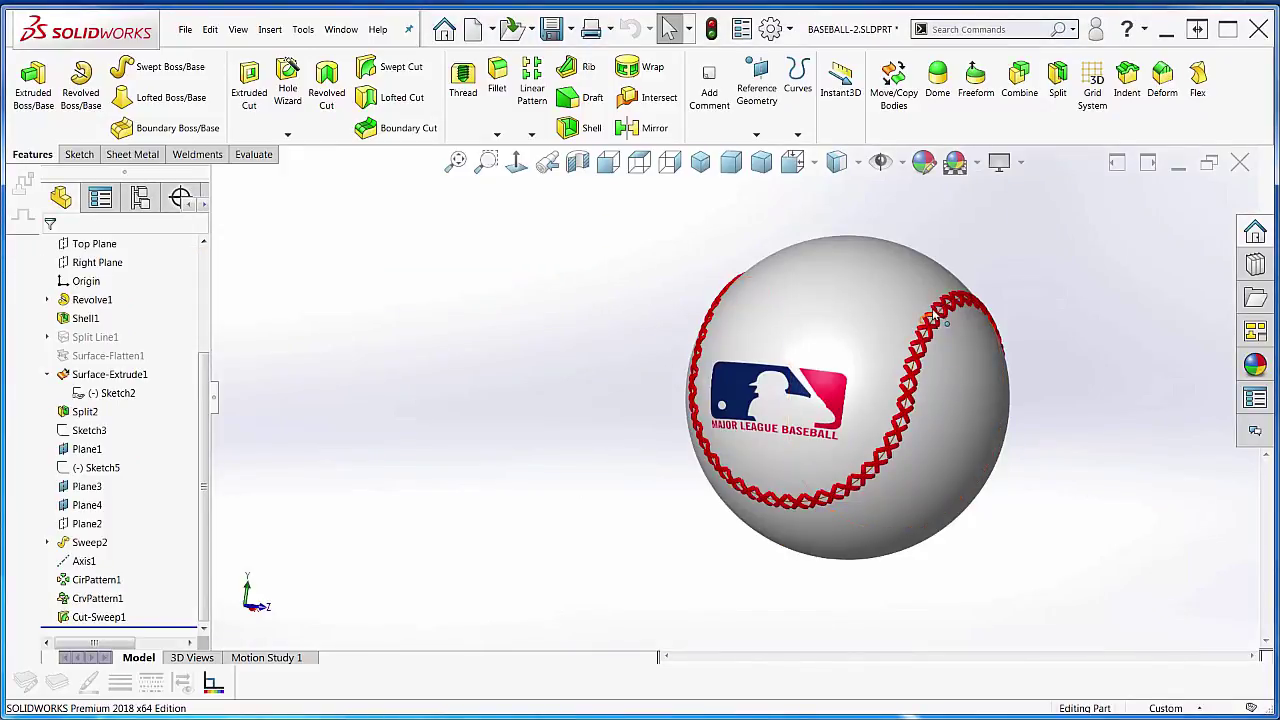
left_click(96, 598)
left_click(119, 580)
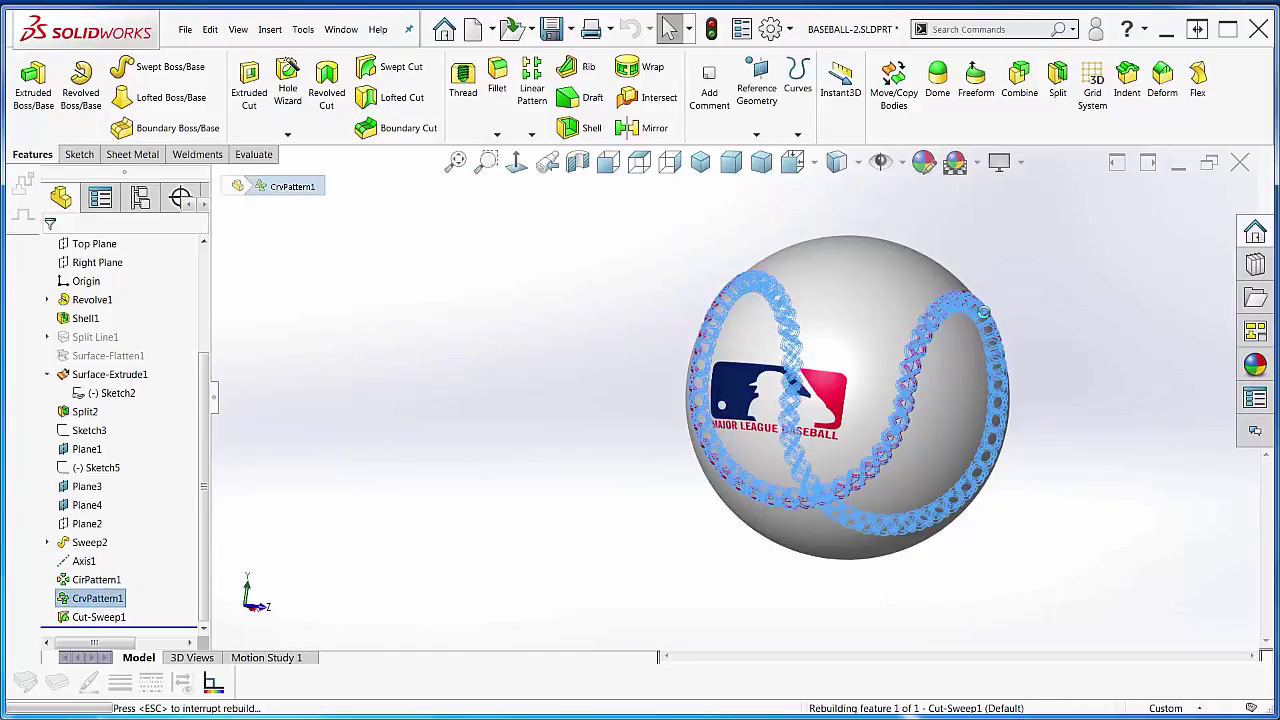
Step: Examine the seam edge around the baseball's curved panel face near the single cross stitch
scroll(900, 340, "down", 4)
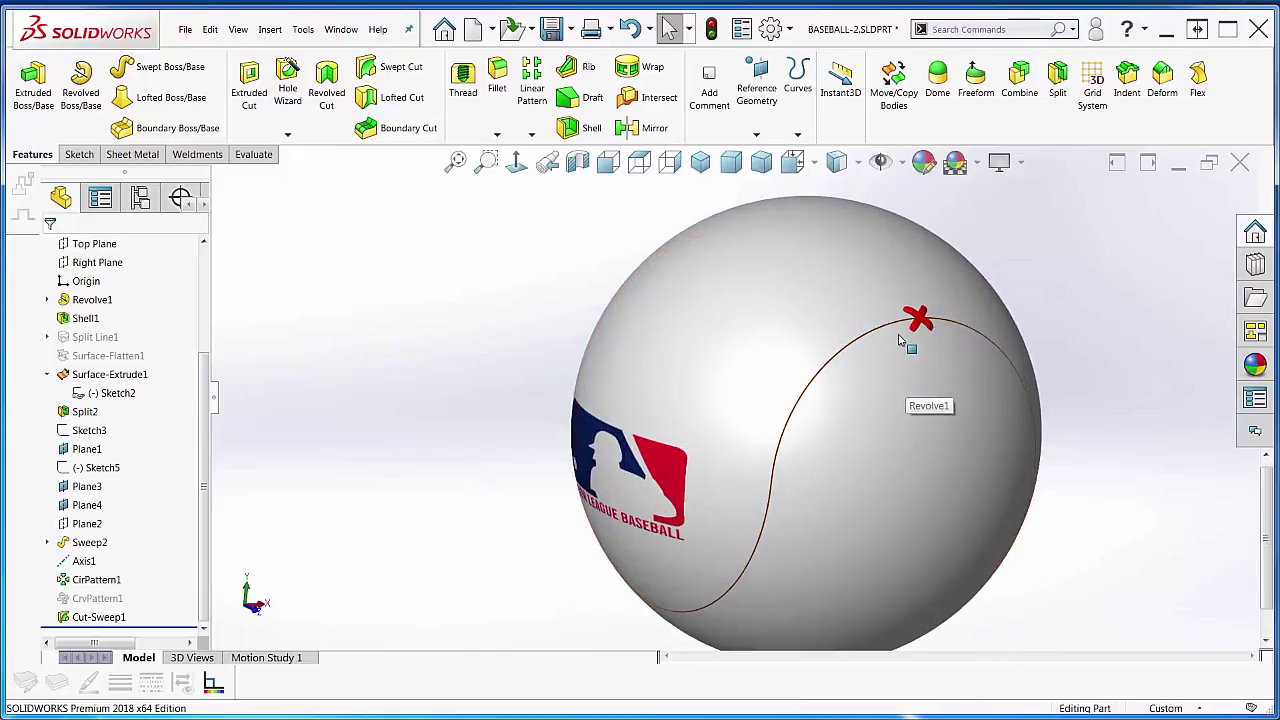
scroll(900, 340, "down", 3)
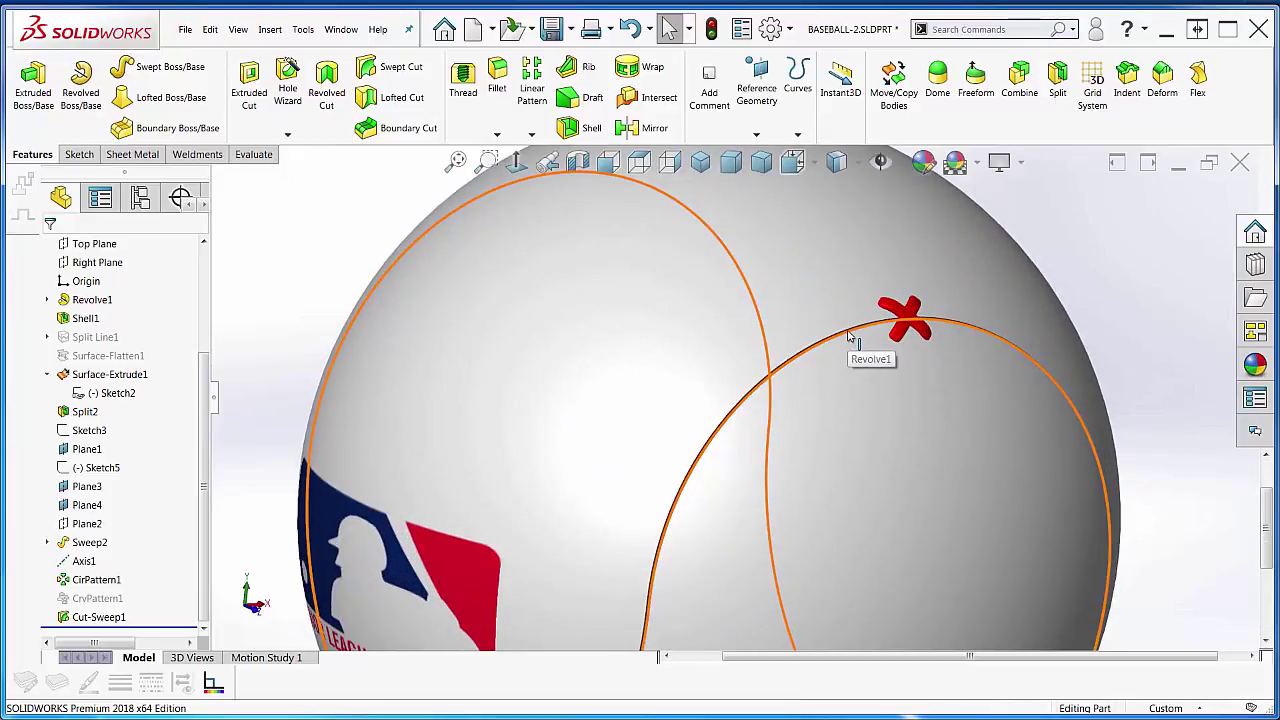
left_click(795, 335)
left_click(824, 421)
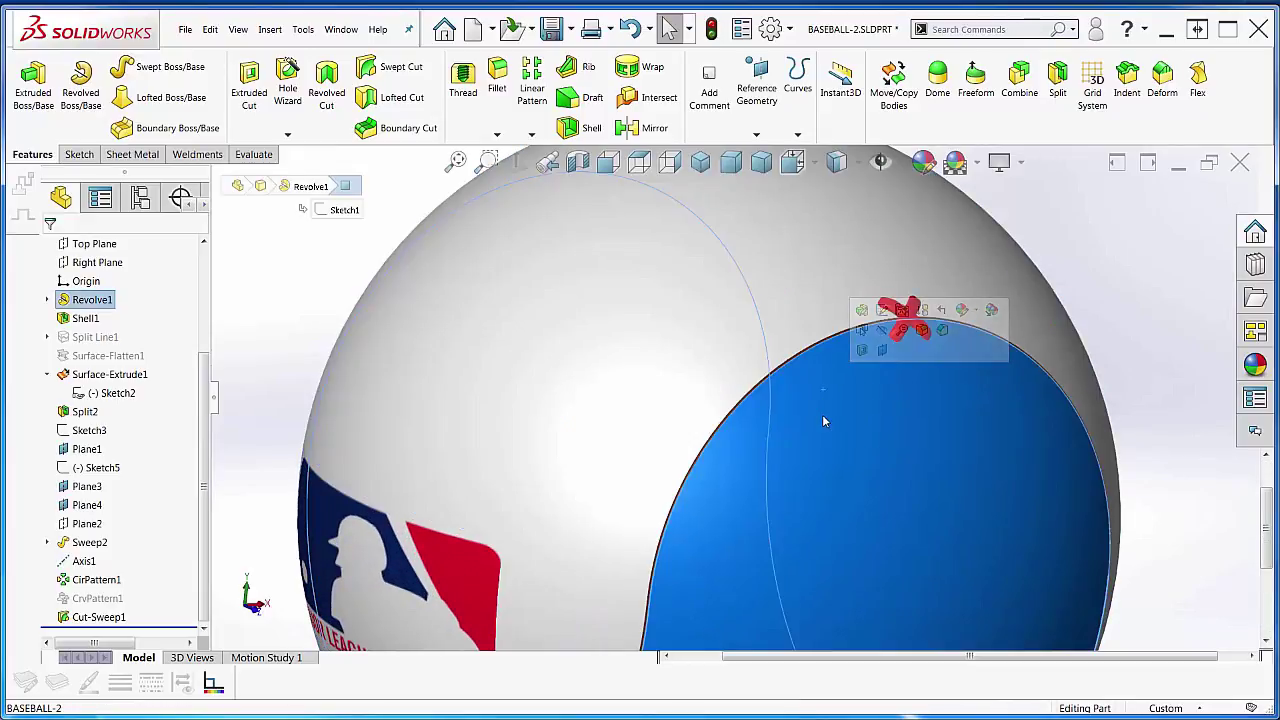
scroll(788, 316, "up", 2)
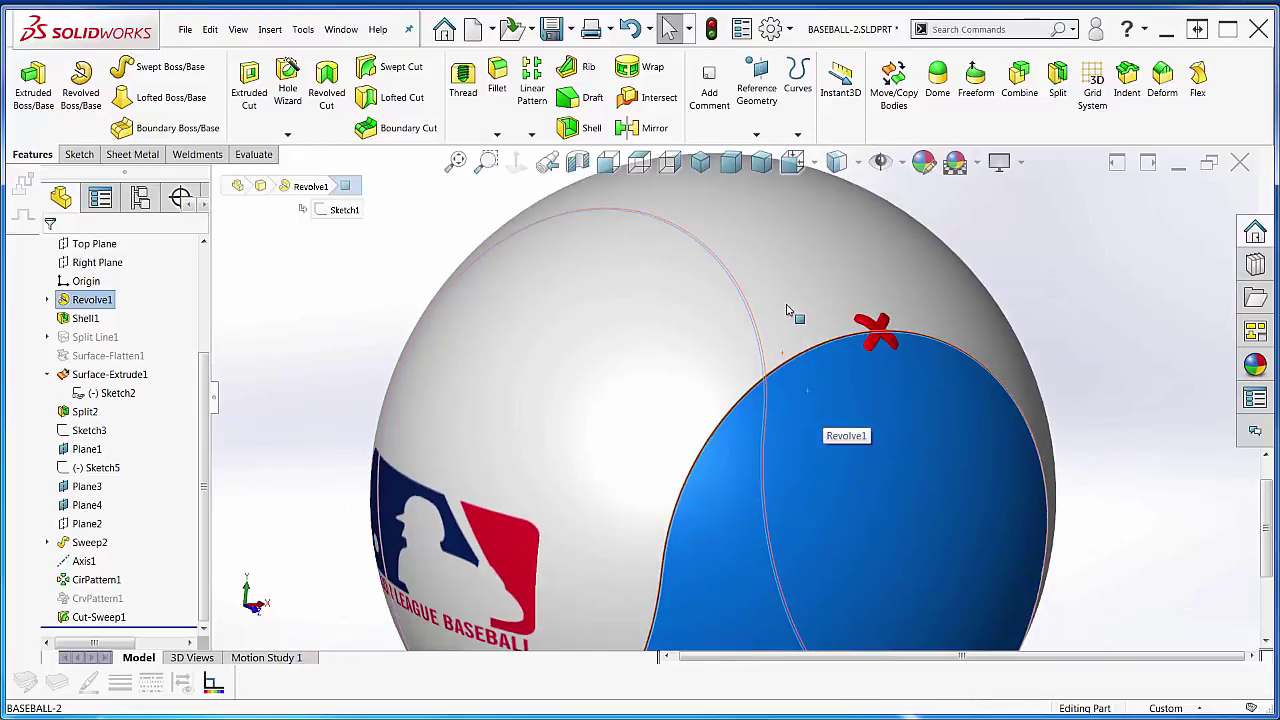
scroll(794, 312, "up", 2)
scroll(808, 370, "down", 3)
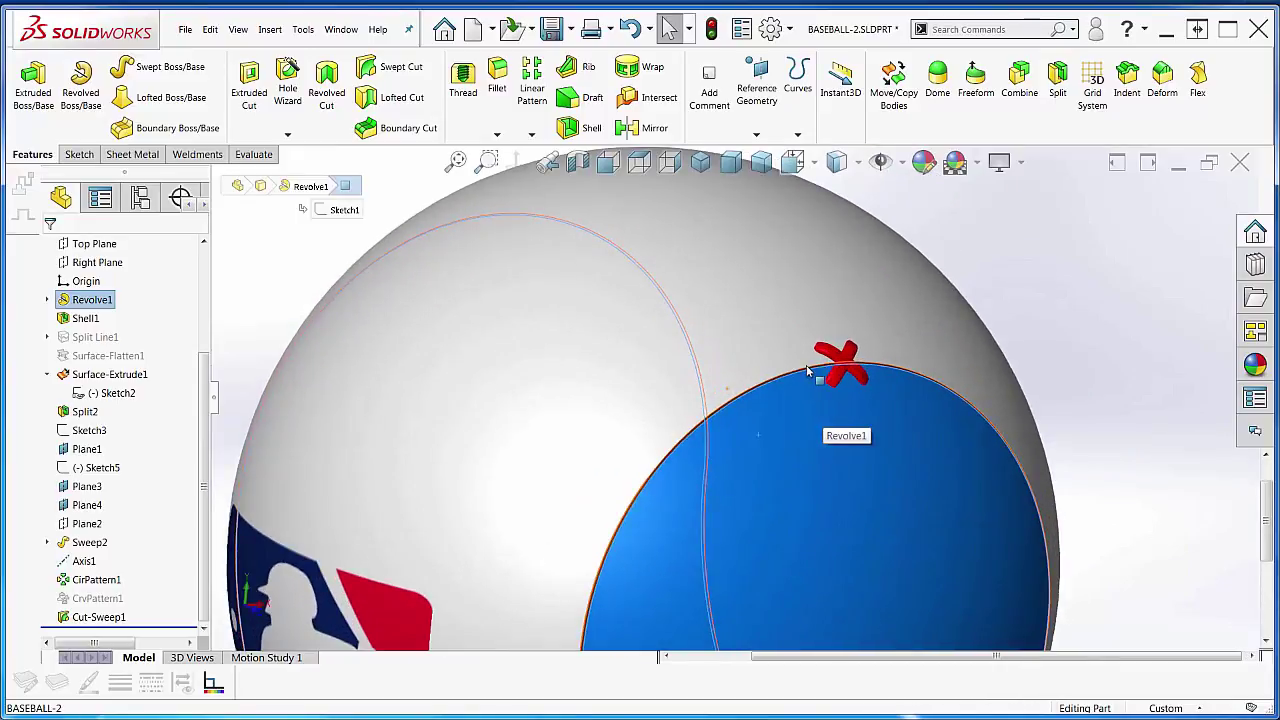
scroll(814, 378, "down", 5)
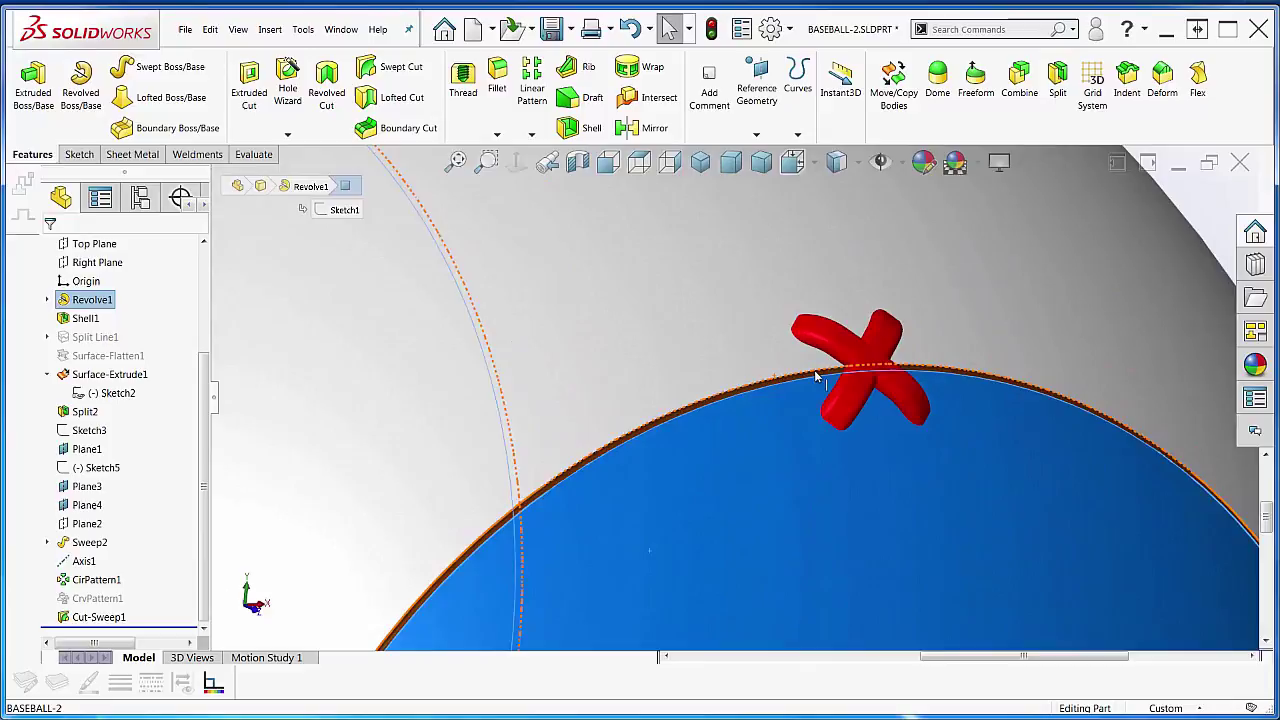
scroll(826, 384, "up", 6)
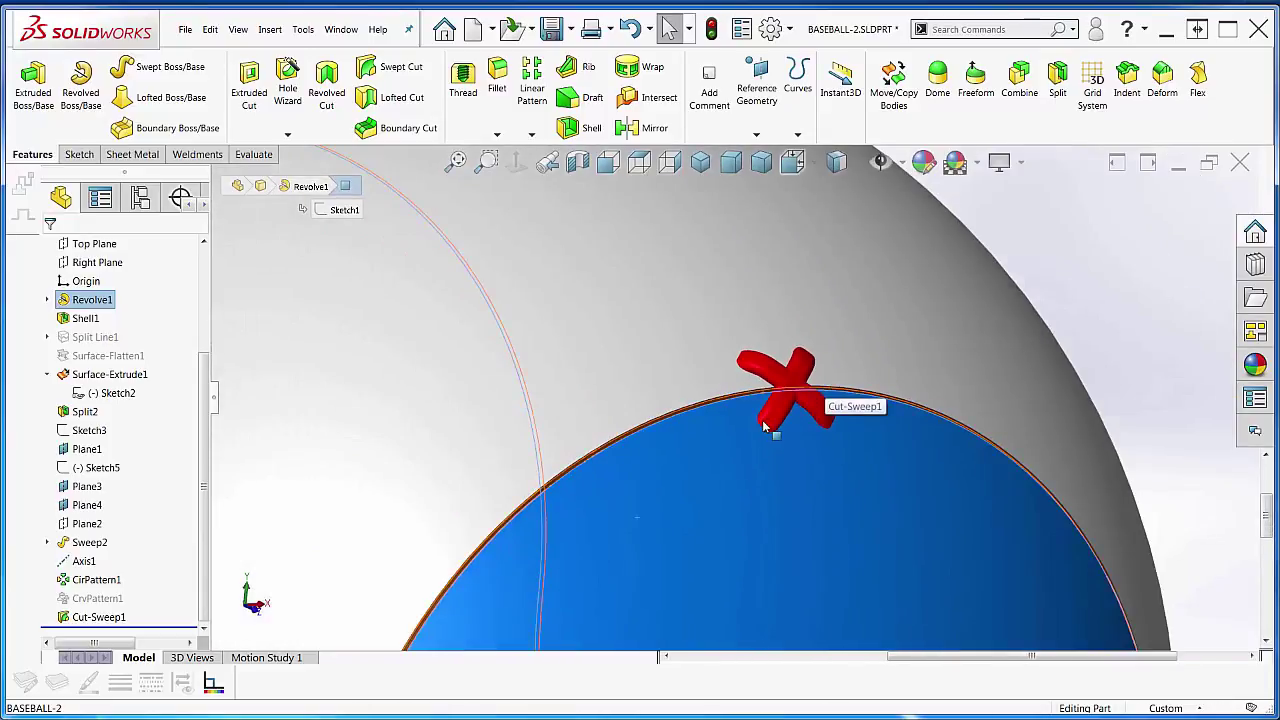
Step: Inspect the Sweep2 body of the cross stitch and how it sits on the seam
scroll(770, 396, "down", 3)
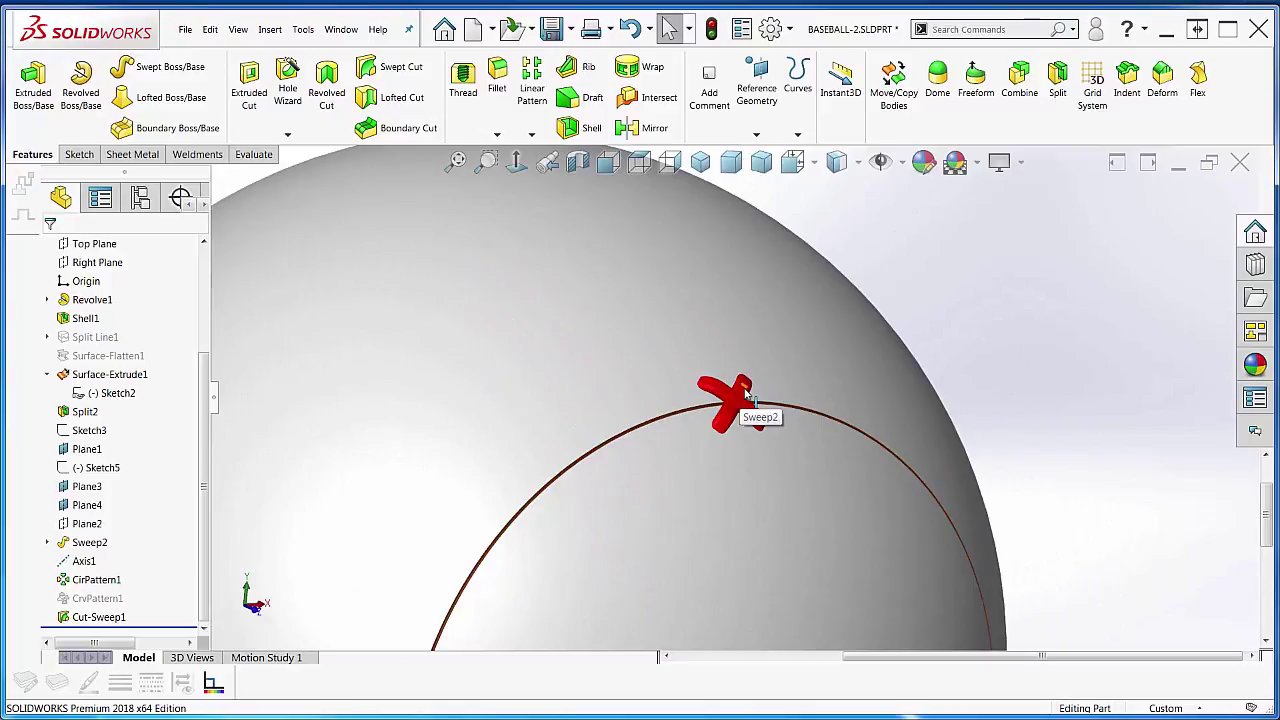
scroll(744, 394, "down", 2)
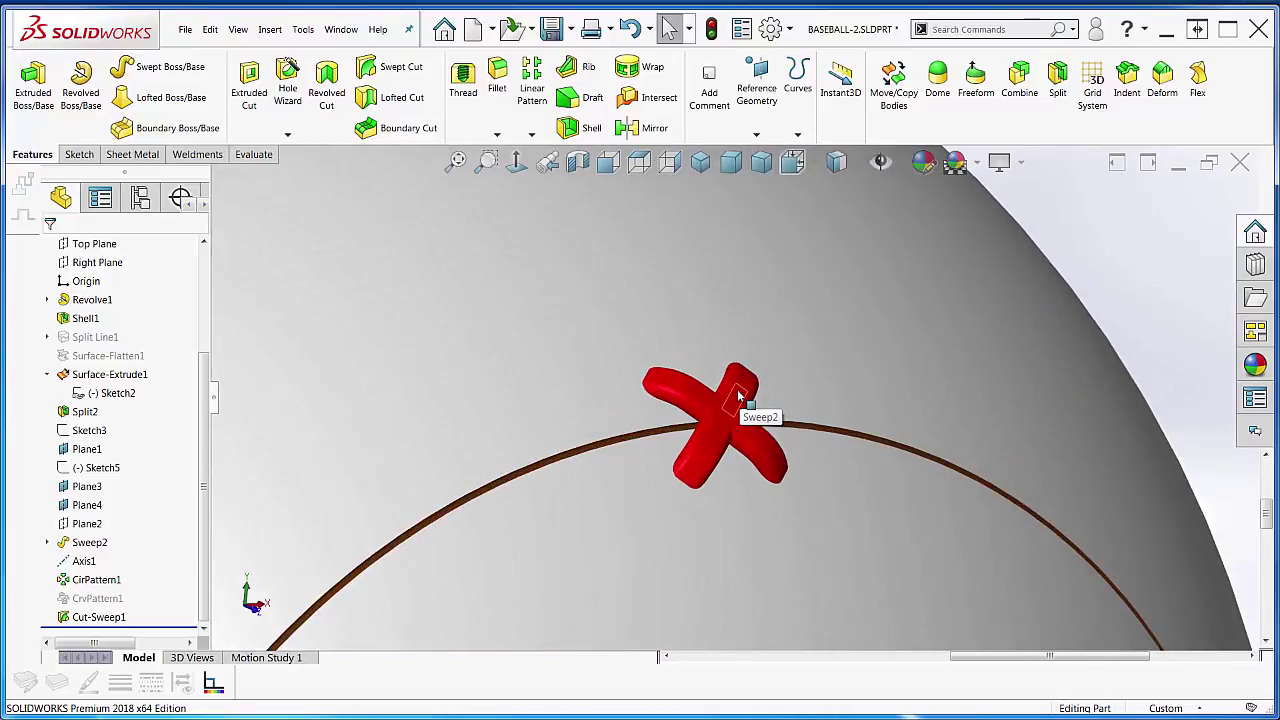
left_click(739, 397)
key("Escape")
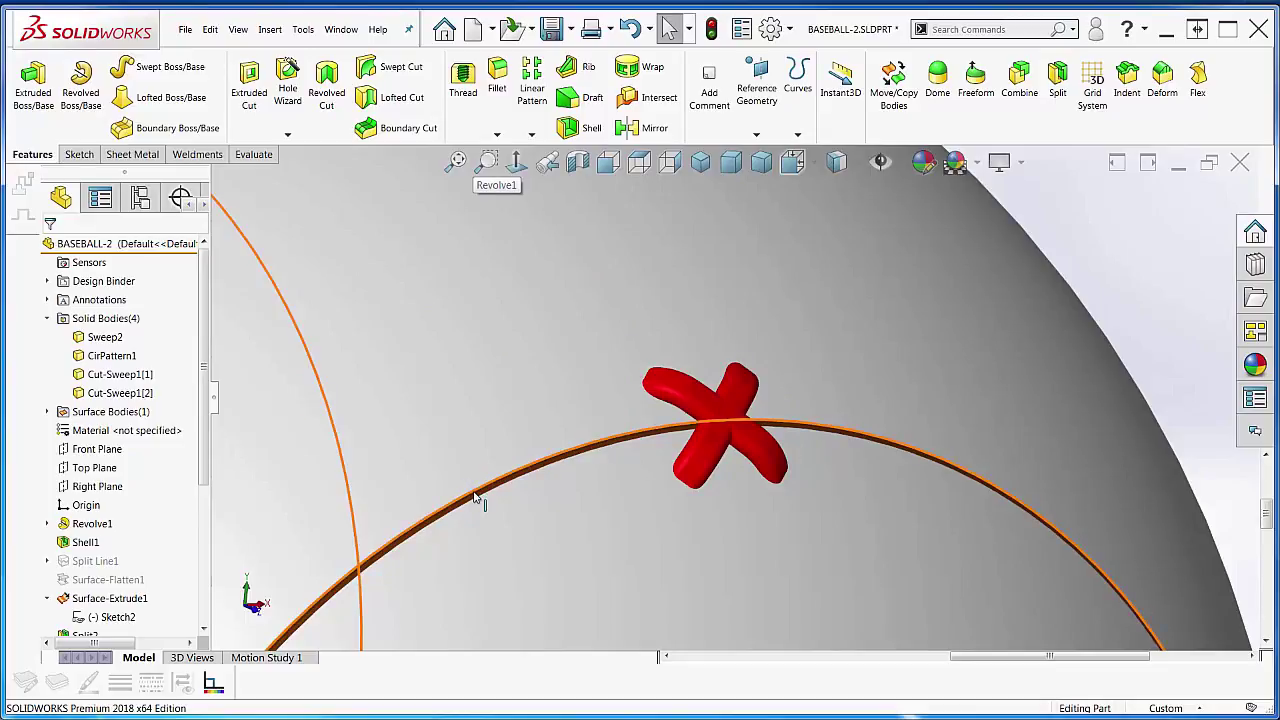
scroll(480, 505, "up", 5)
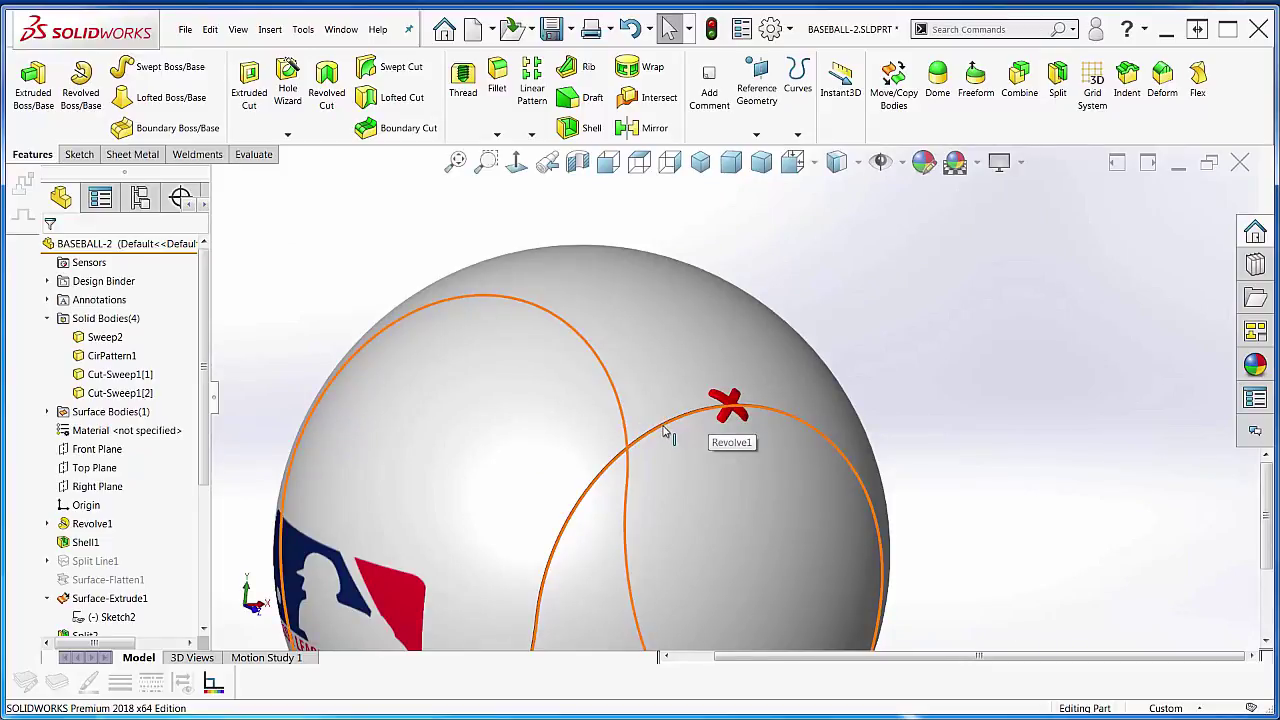
Step: Start a Curve Driven Pattern that uses the baseball's seam edge through the cross stitch as Direction 1
left_click(663, 430)
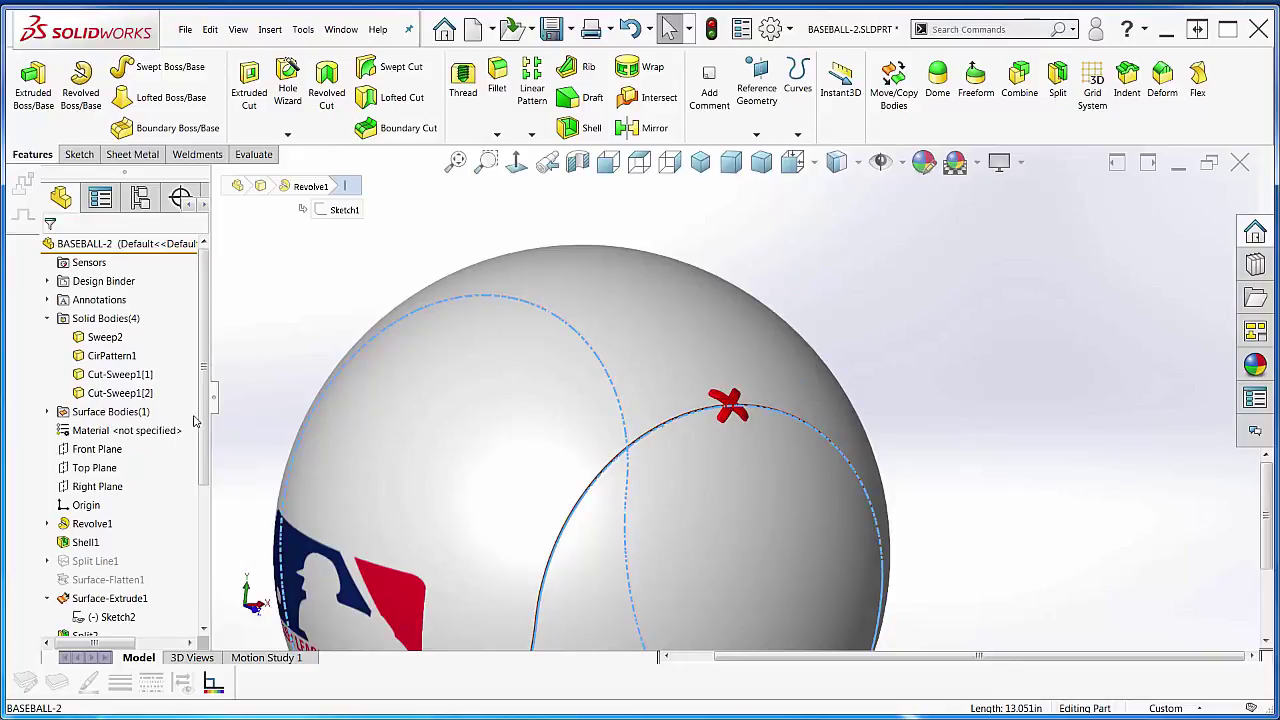
left_click(1054, 334)
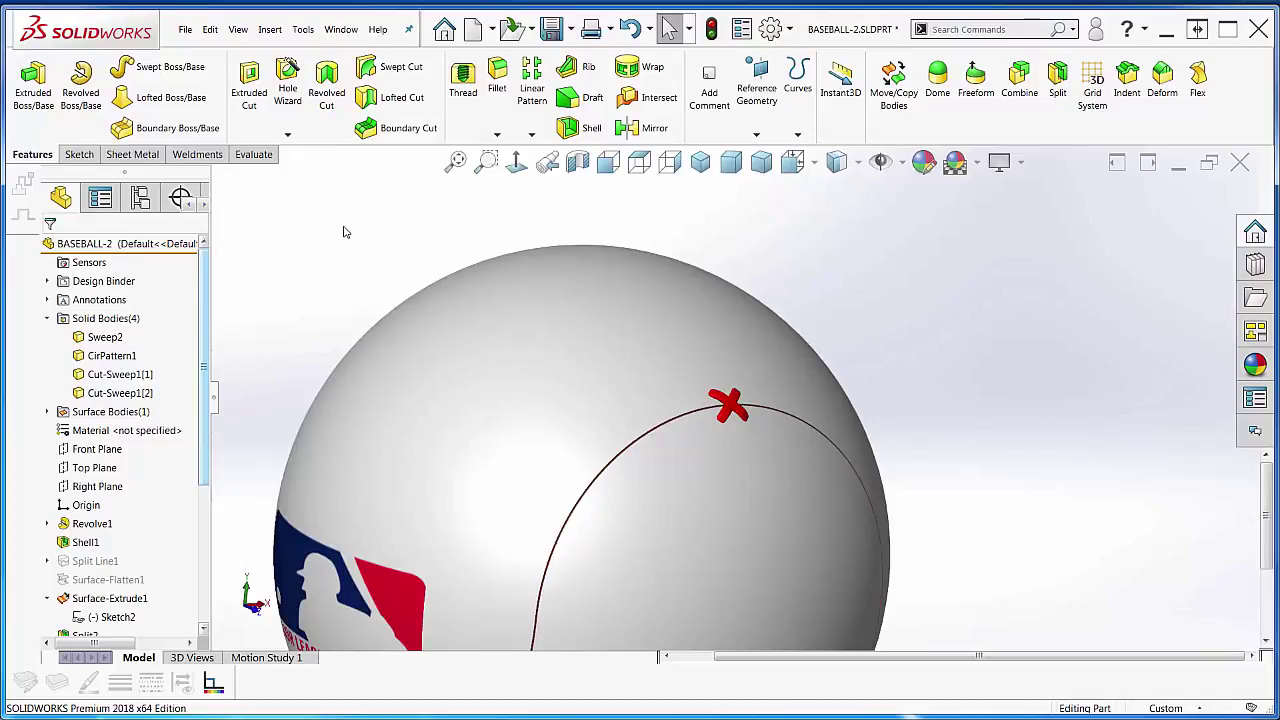
left_click(531, 134)
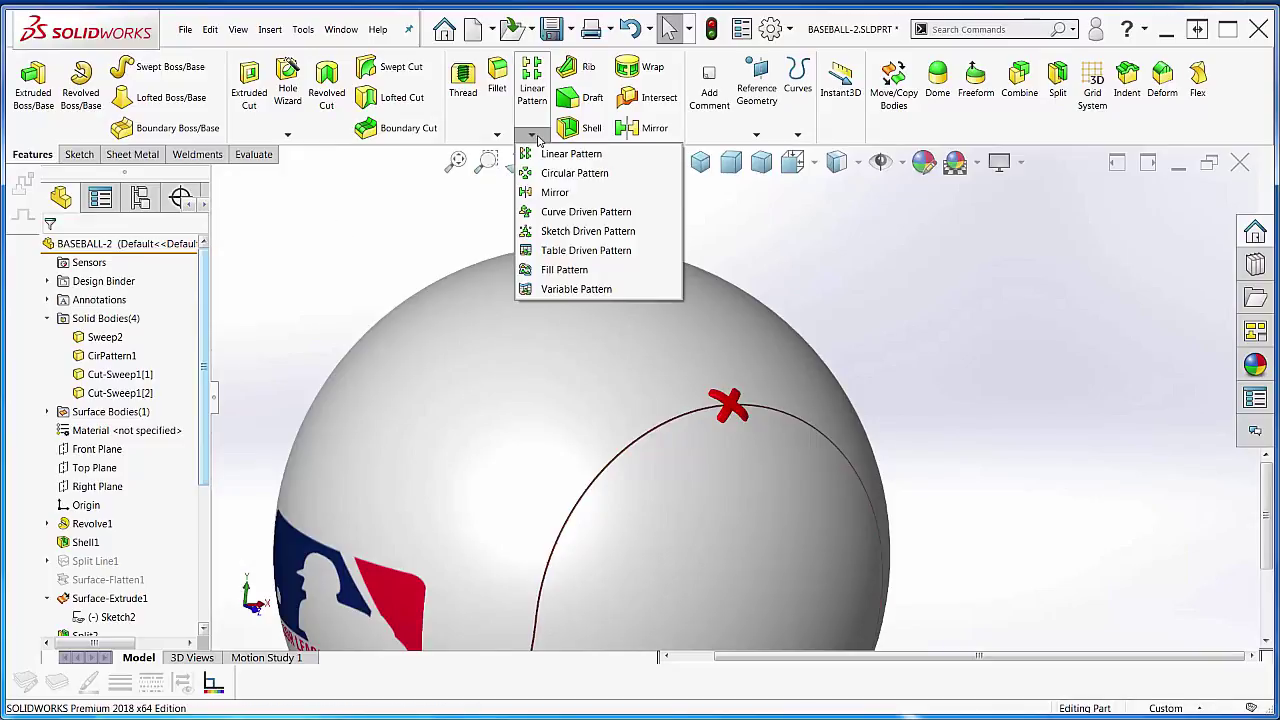
left_click(556, 212)
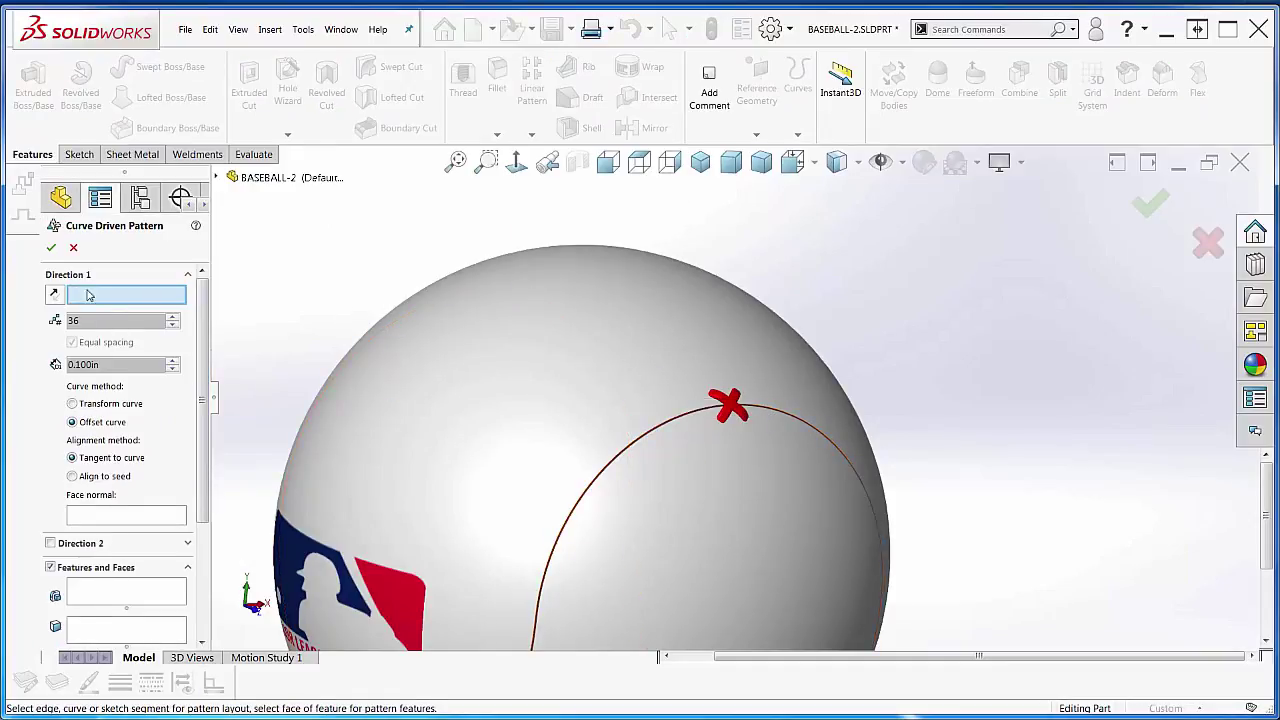
left_click(645, 443)
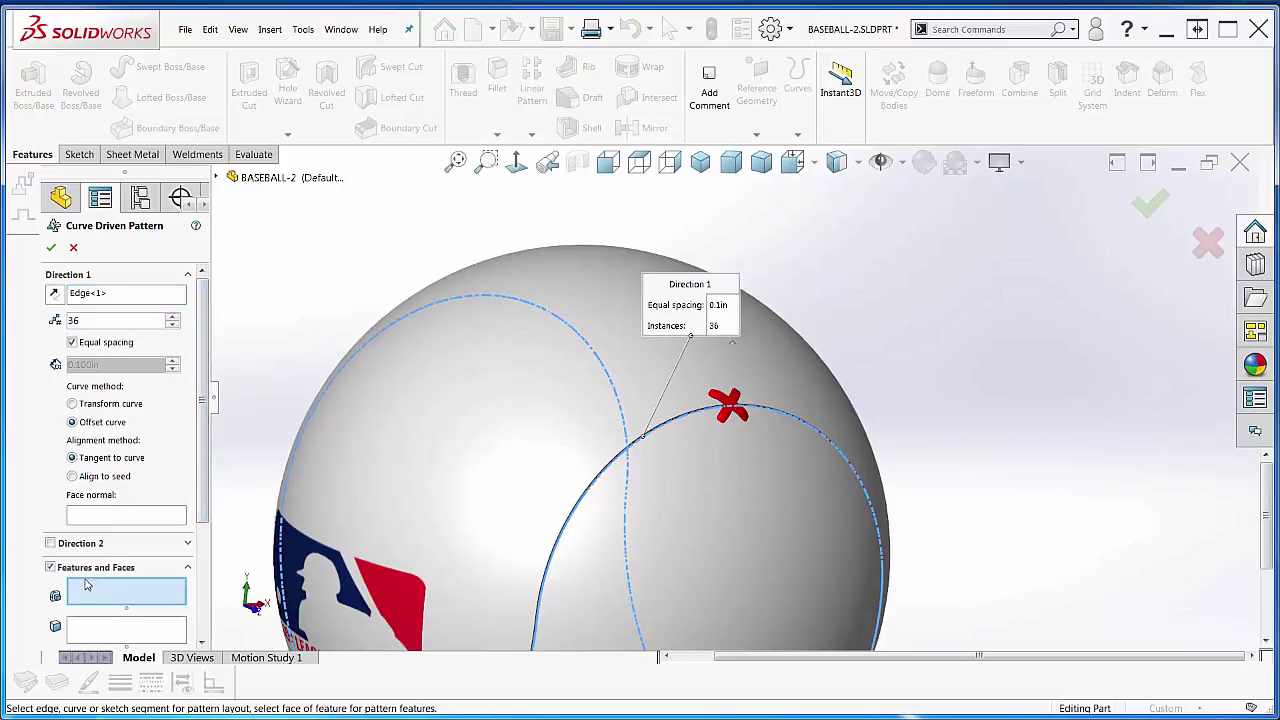
Step: Pattern bodies instead of features, choosing both halves of the red cross stitch, Sweep2 and CirPattern1
left_click(202, 641)
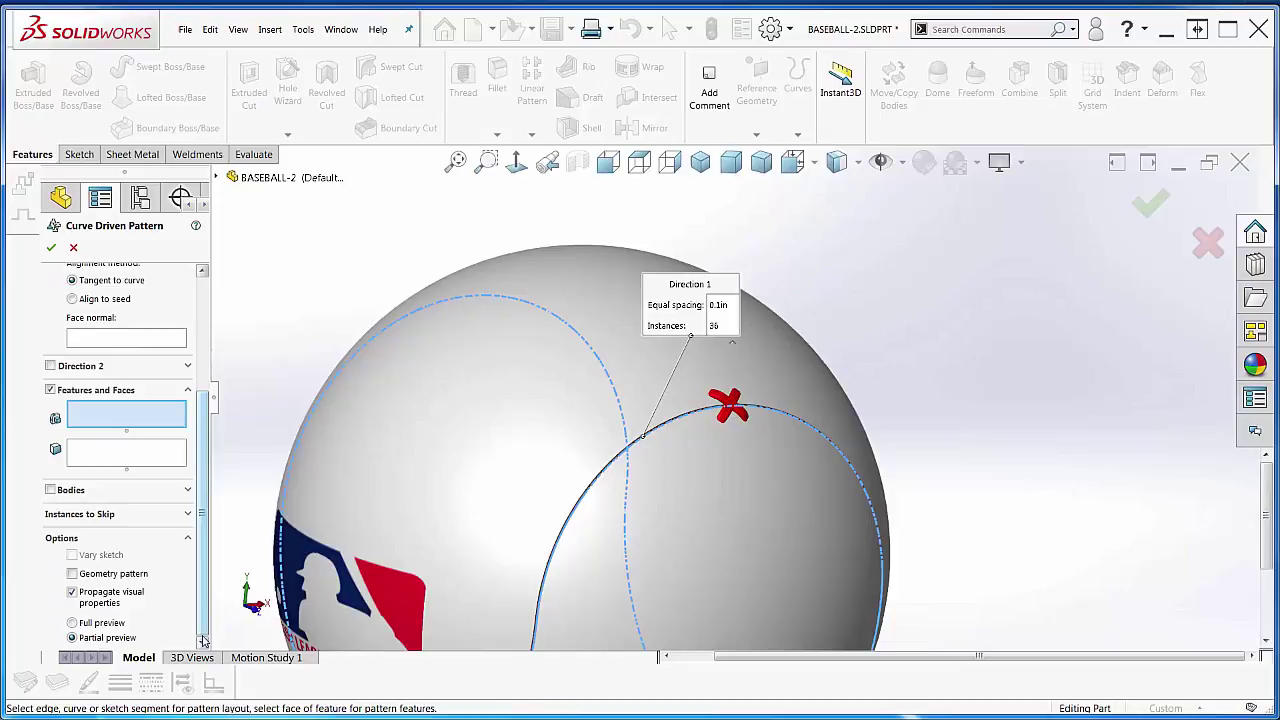
left_click(76, 490)
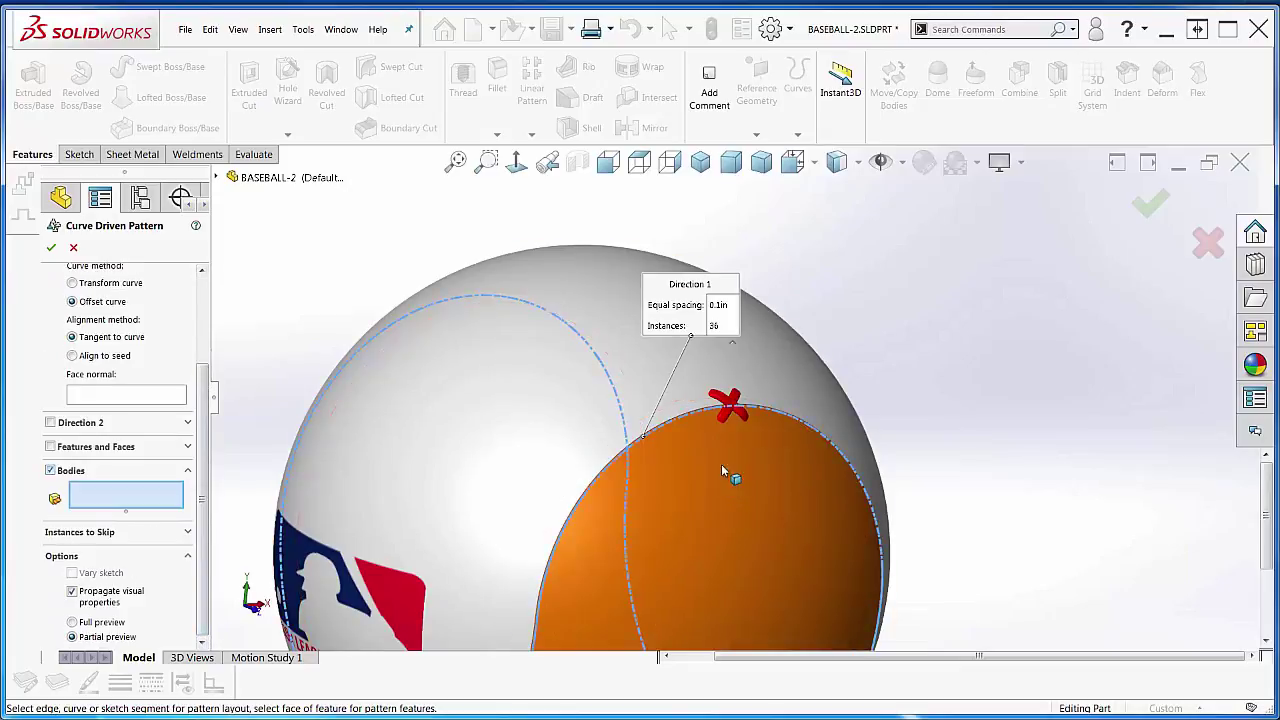
scroll(737, 410, "down", 3)
scroll(737, 410, "down", 2)
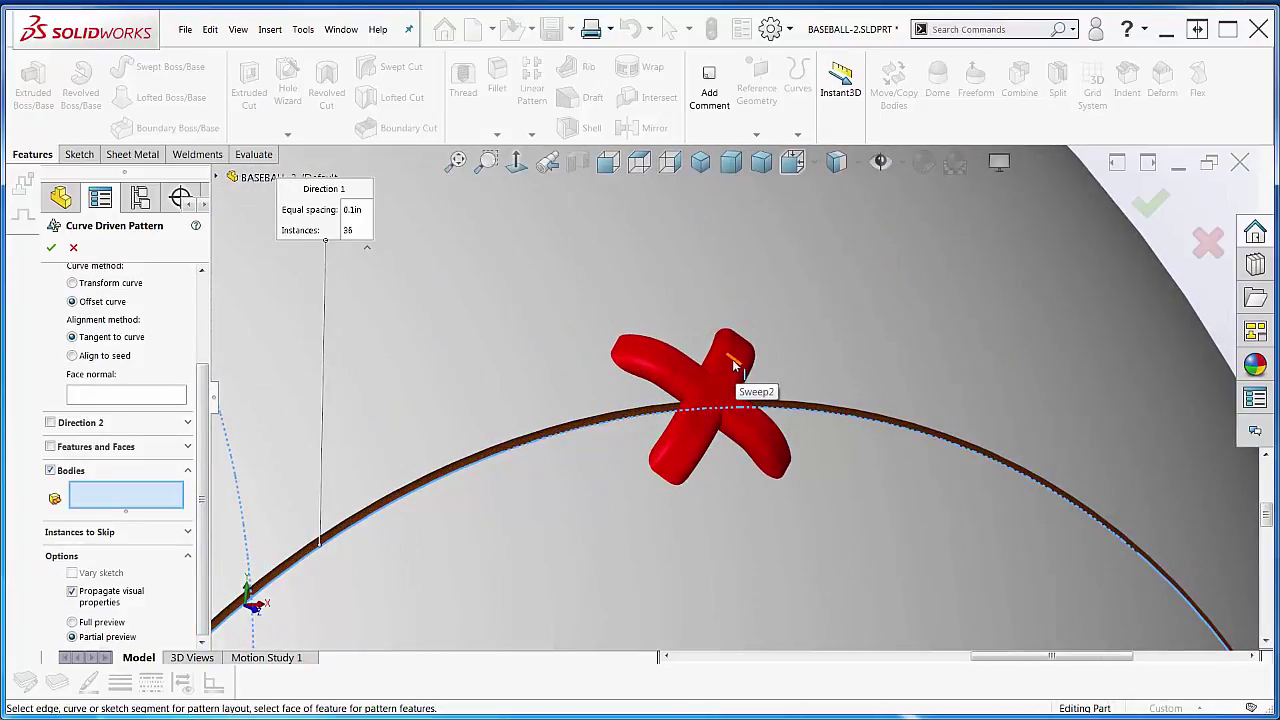
left_click(730, 374)
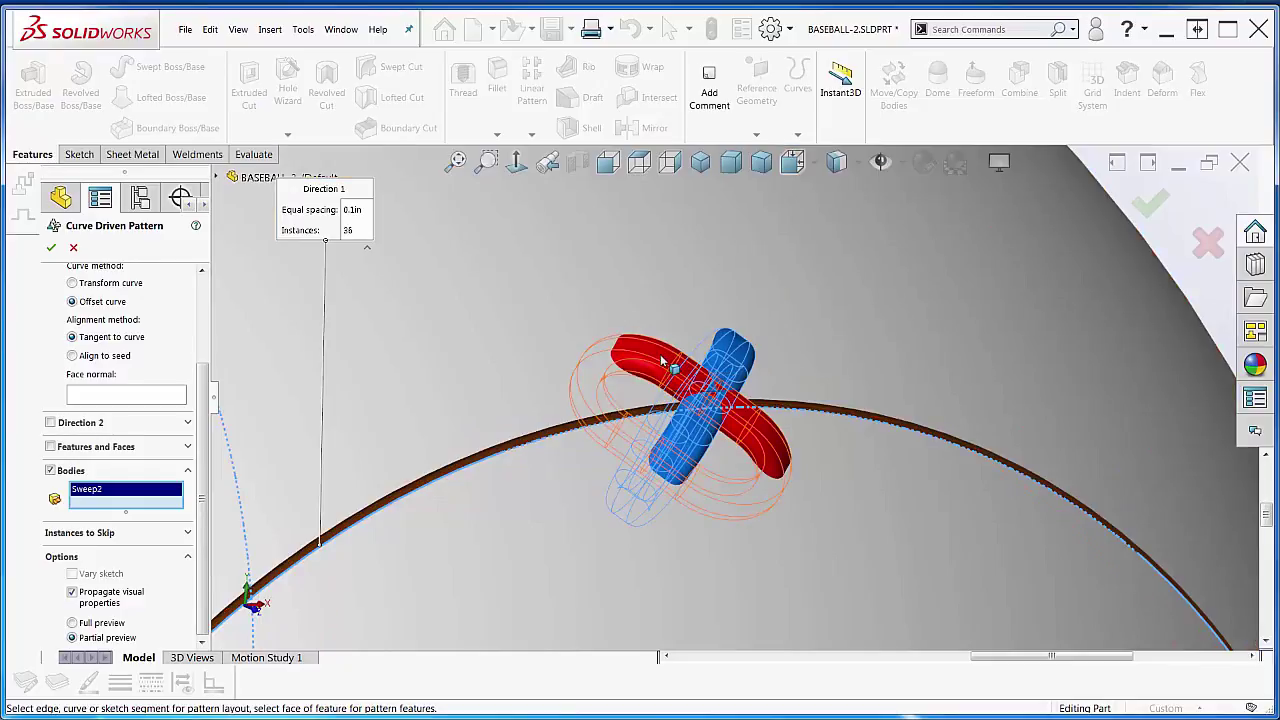
left_click(662, 362)
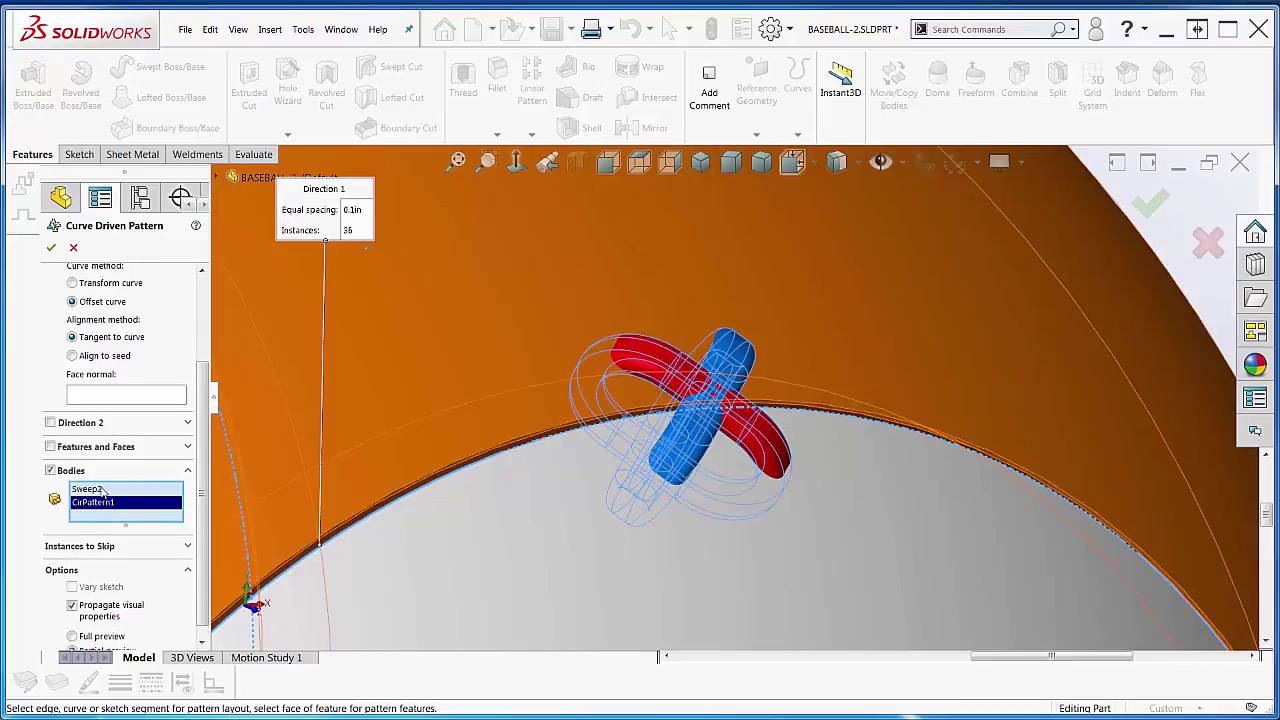
Step: Set the baseball's curved panel face just below the cross stitch as the pattern's face normal
scroll(240, 447, "up", 5)
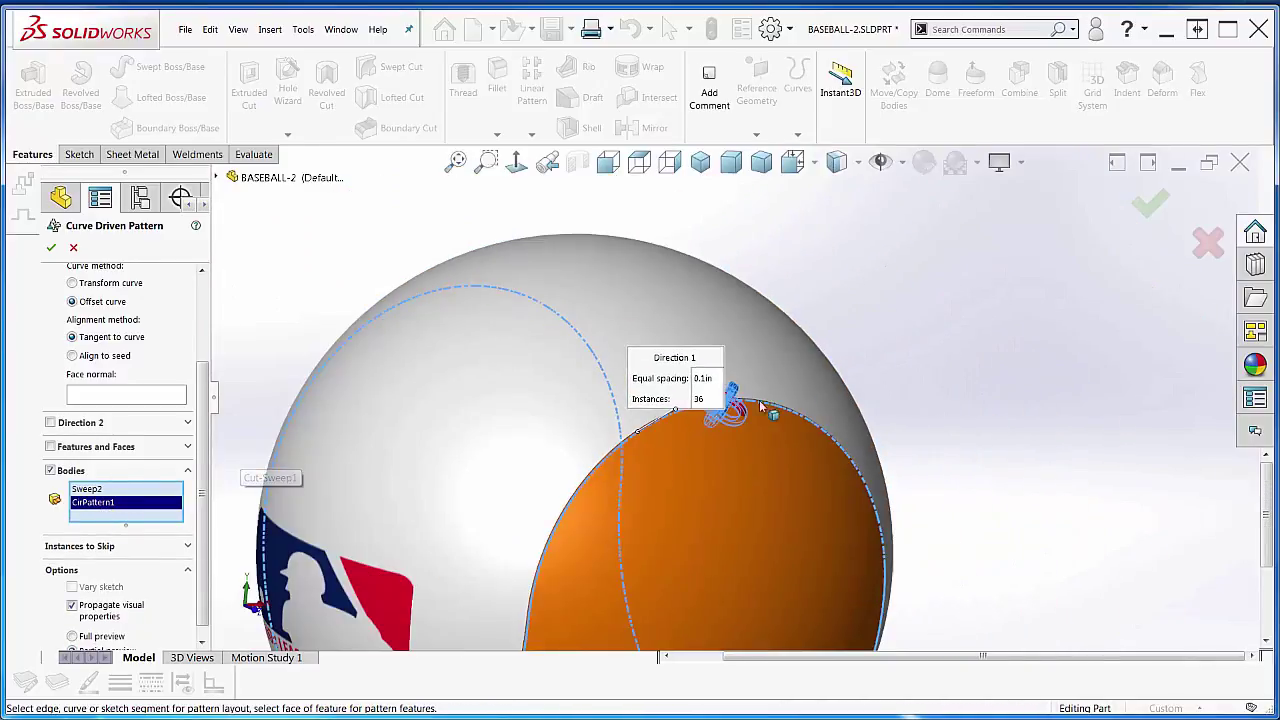
scroll(762, 407, "up", 2)
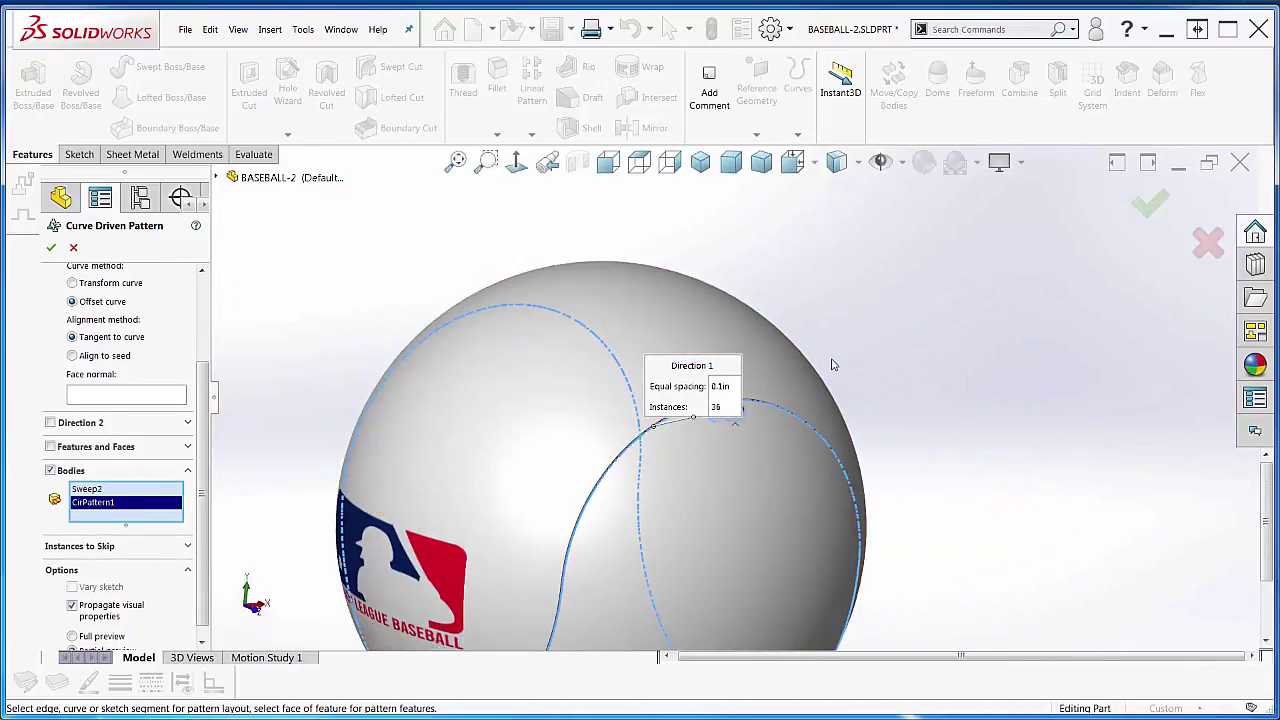
left_click(455, 161)
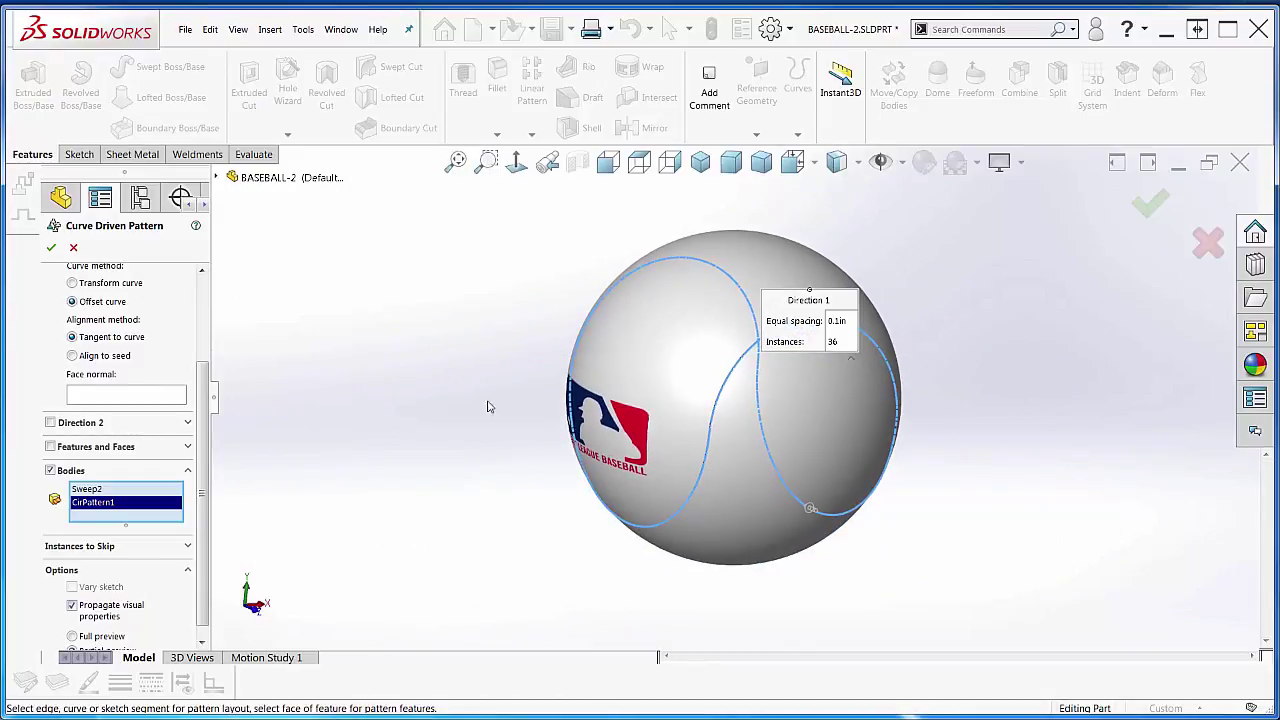
left_click(690, 305)
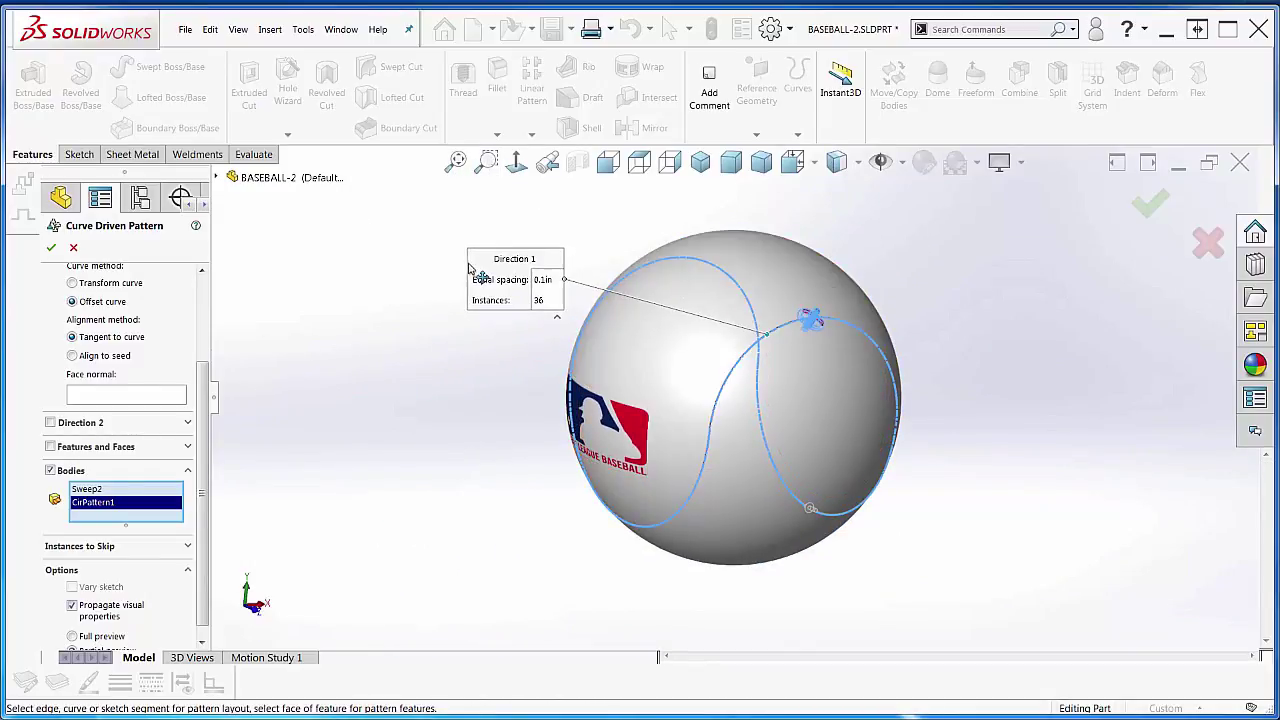
left_click(141, 403)
left_click(141, 403)
left_click(140, 403)
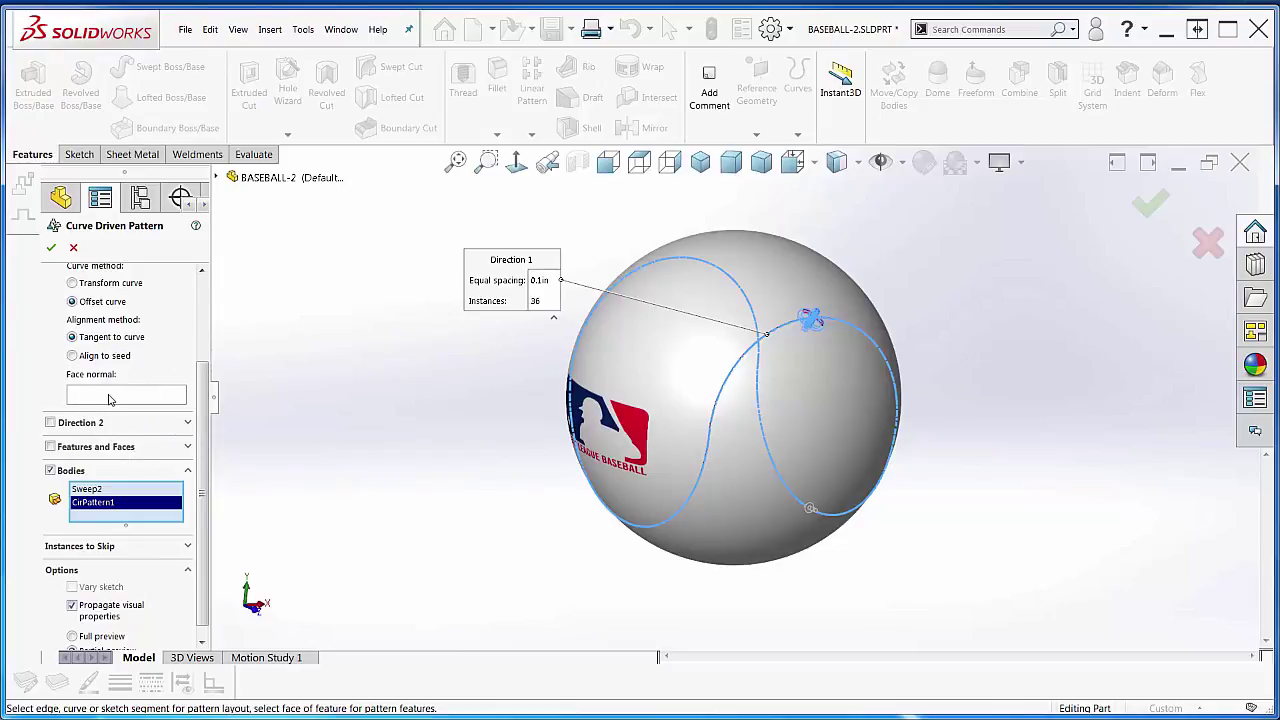
left_click(110, 396)
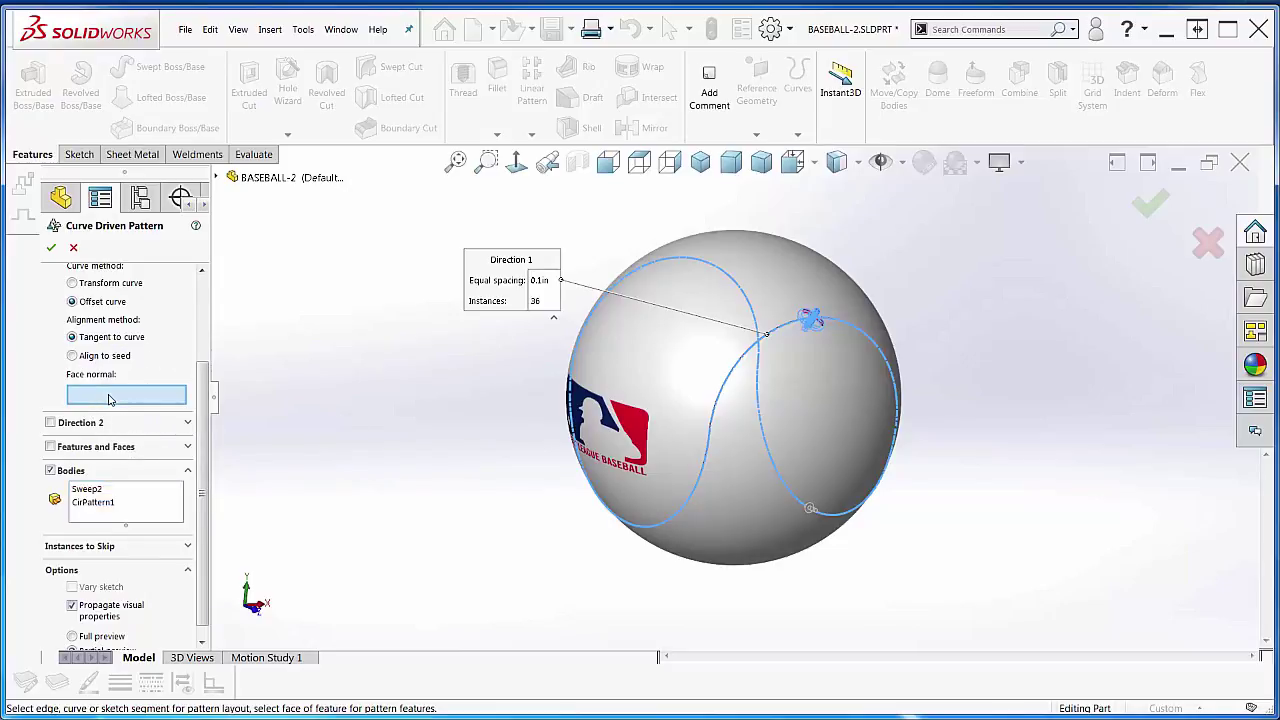
left_click(814, 357)
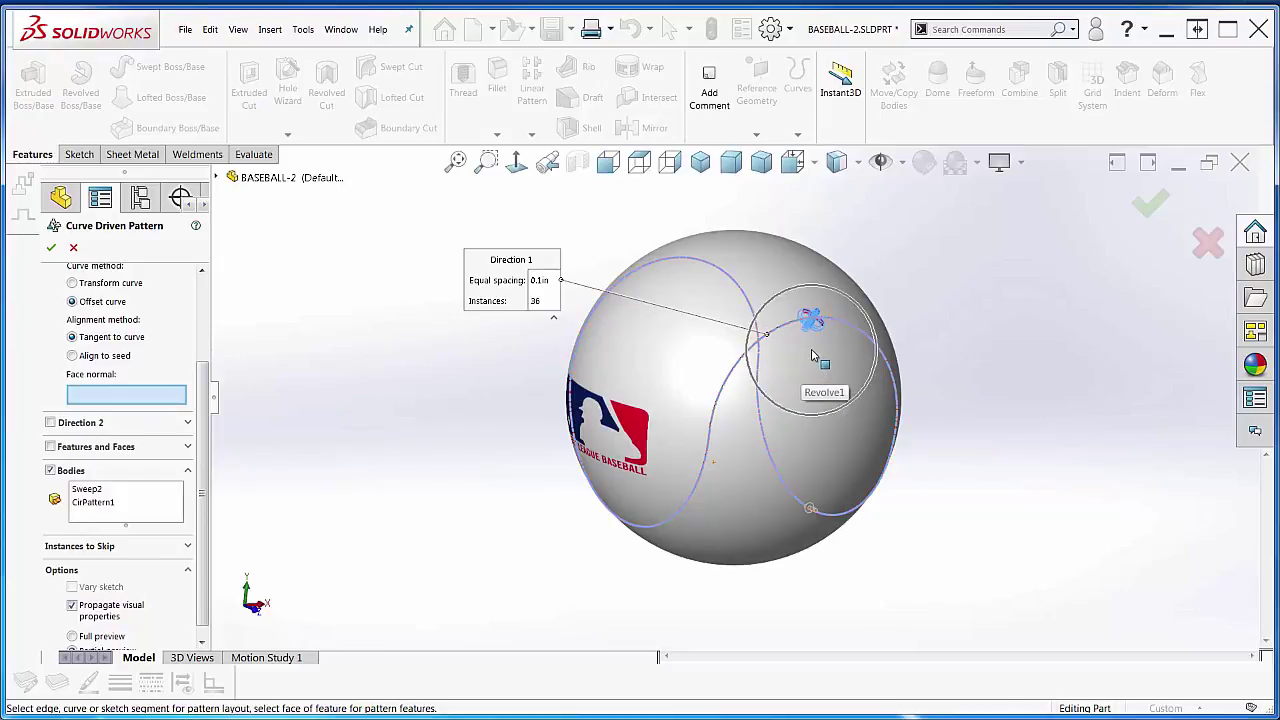
left_click(814, 357)
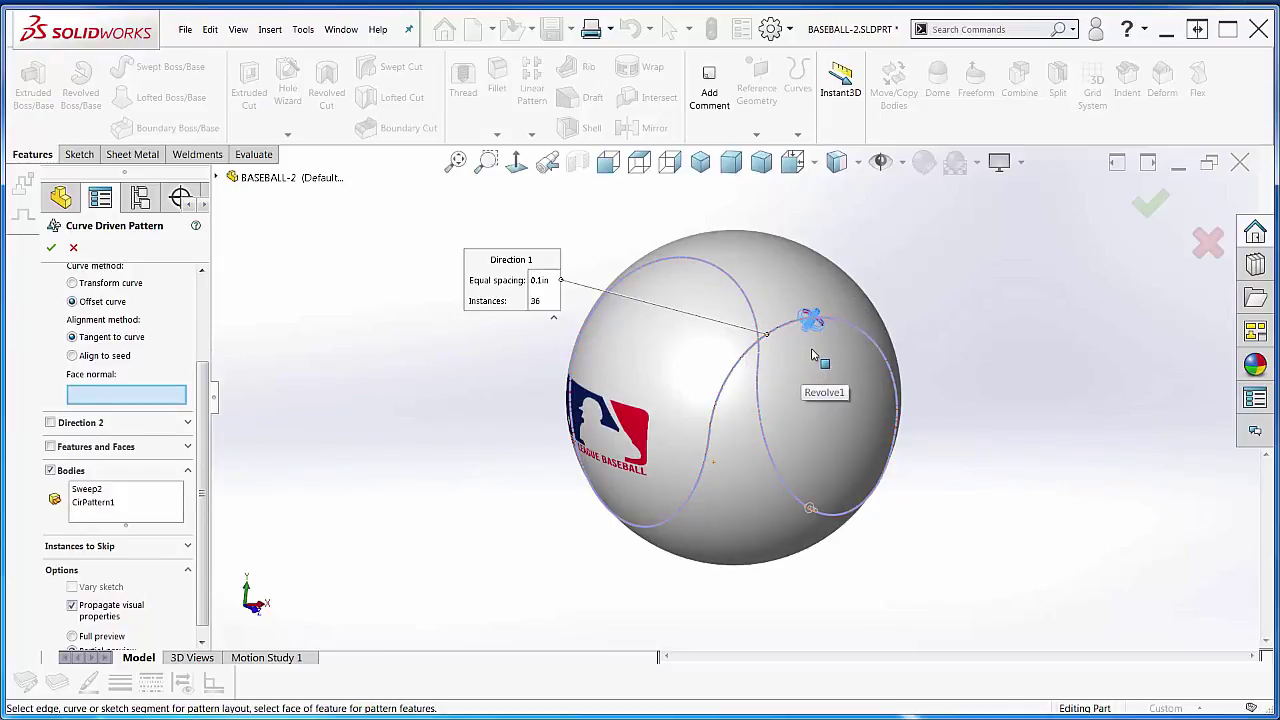
left_click(798, 380)
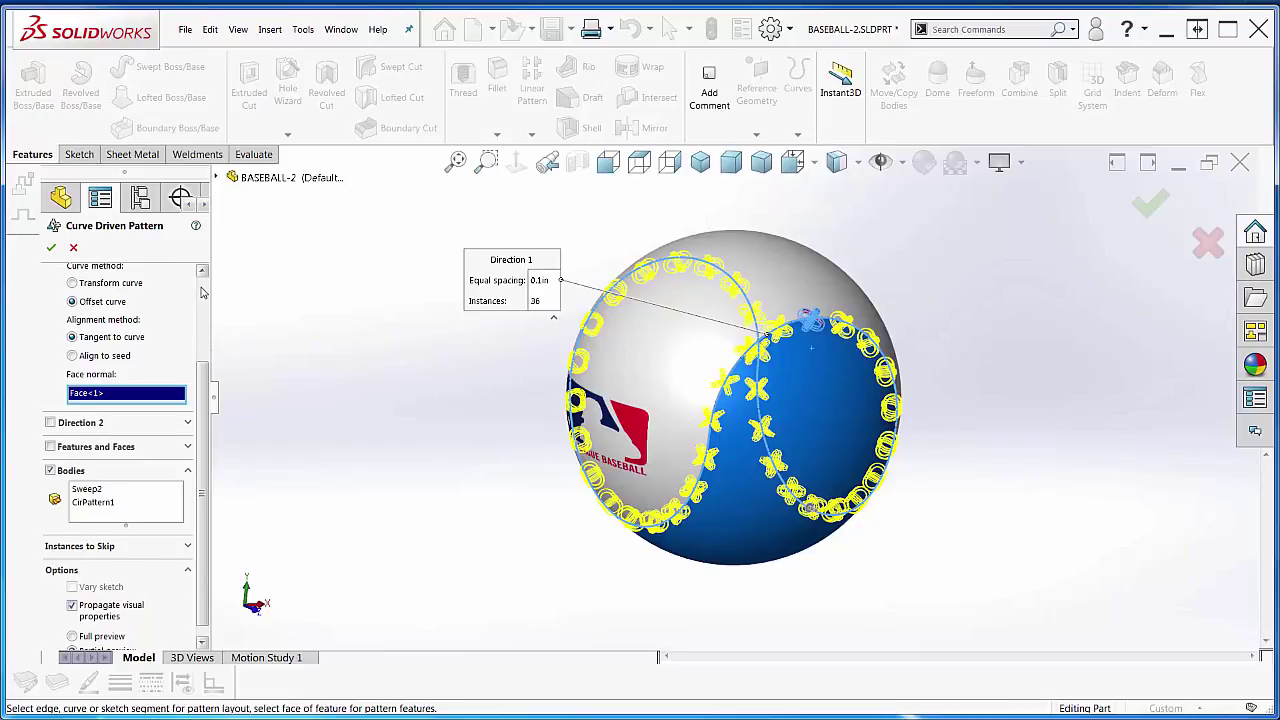
Step: Set the number of equally spaced stitch instances to 70 and finish the curve driven pattern
scroll(201, 291, "up", 3)
left_click(100, 321)
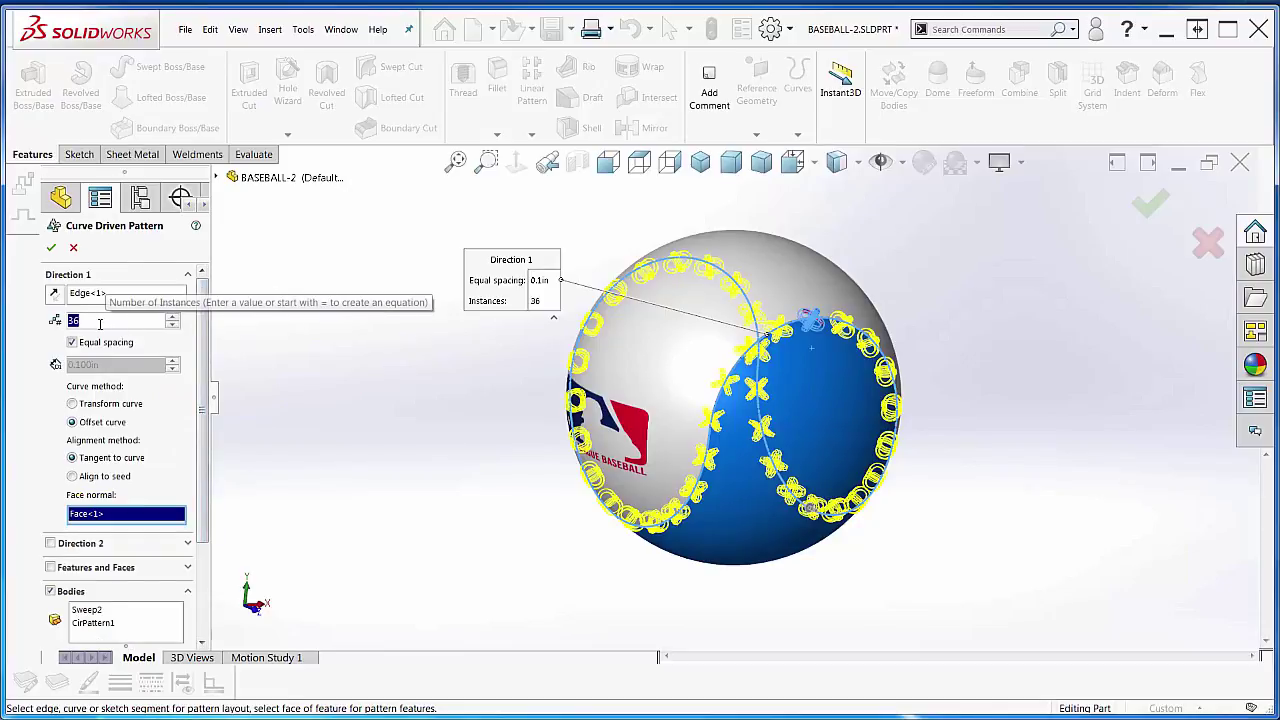
type("70")
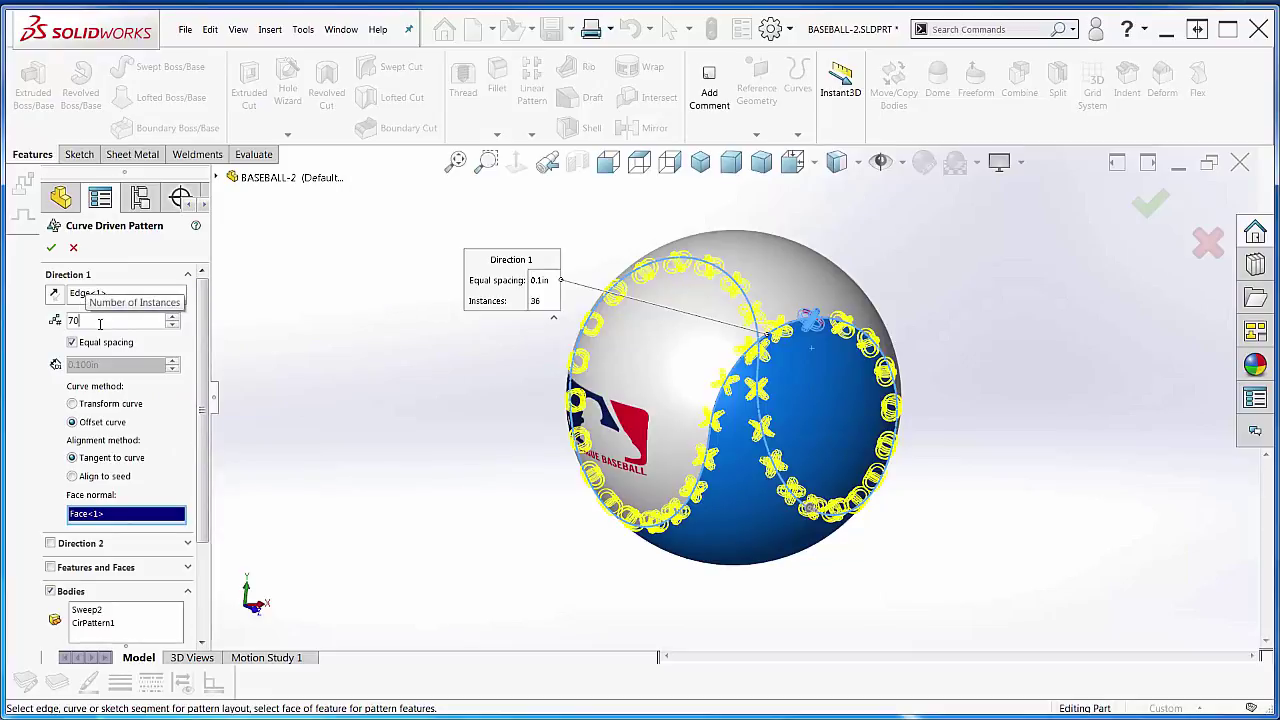
key("Return")
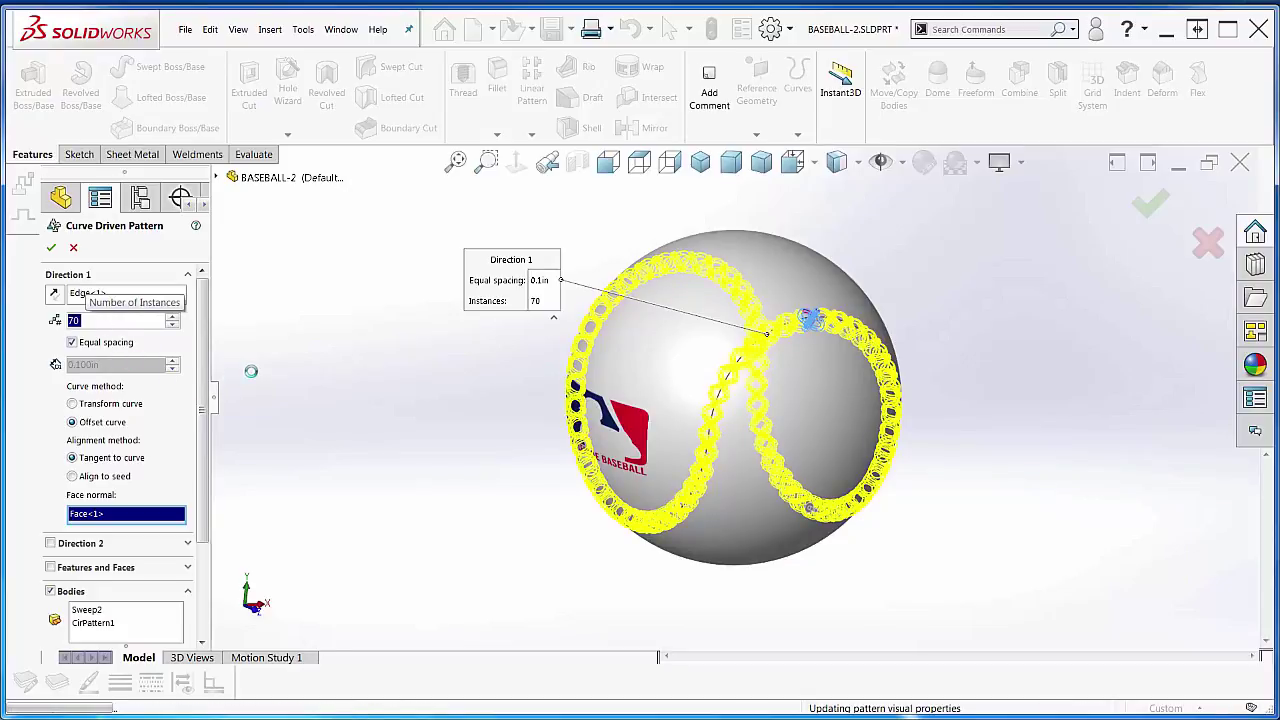
key("Return")
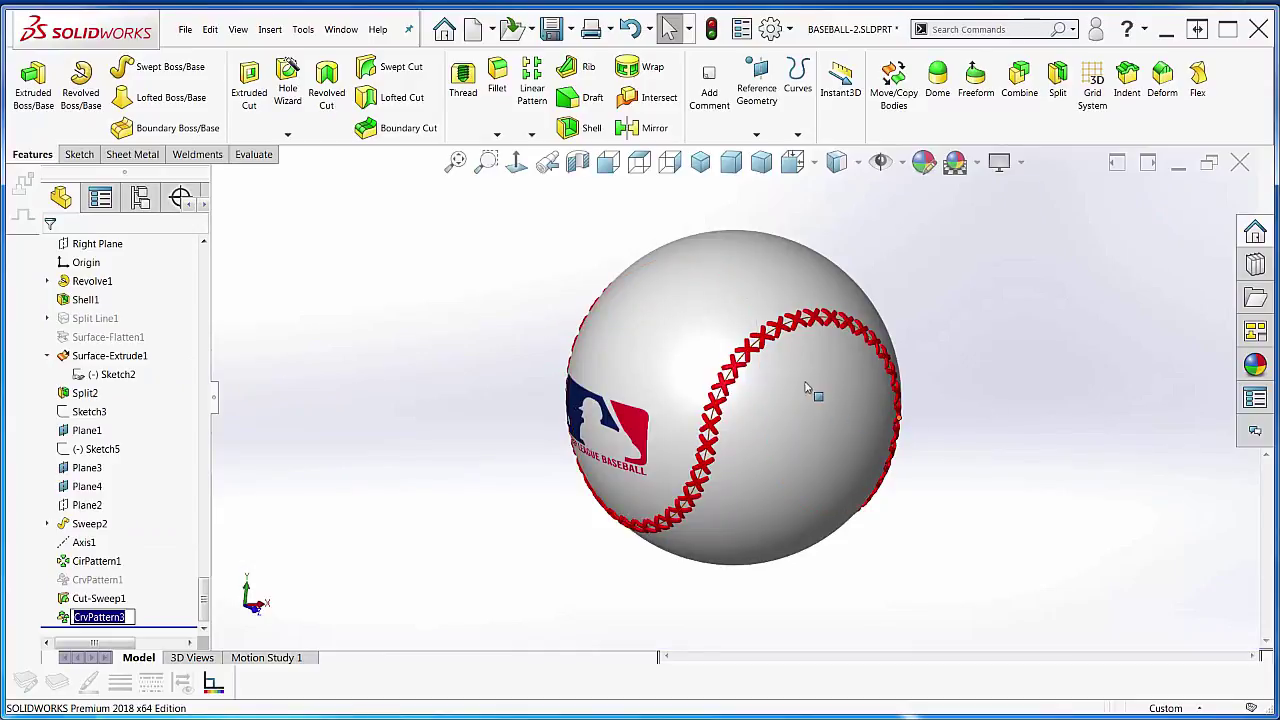
Step: Examine the patterned red stitches along the seam around the whole baseball
middle_click_drag(814, 391, 790, 318)
scroll(790, 318, "down", 3)
scroll(766, 366, "up", 2)
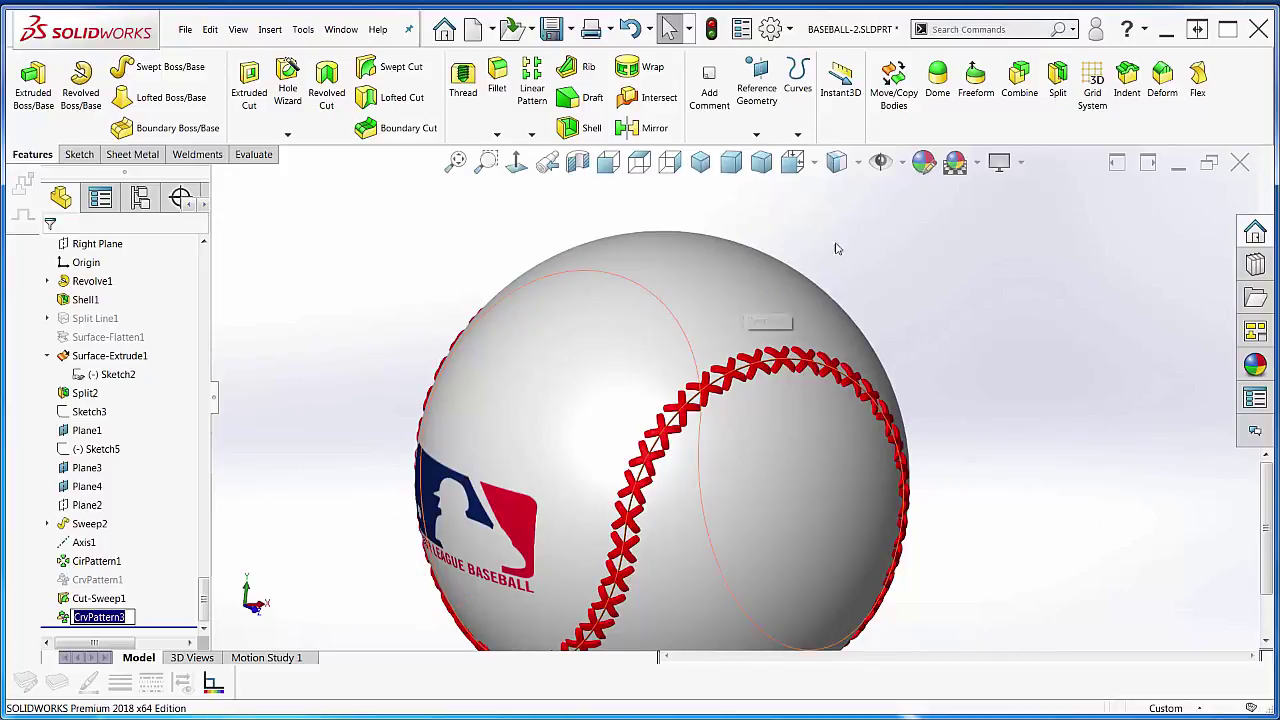
middle_click_drag(837, 249, 814, 380)
middle_click_drag(743, 280, 720, 368)
scroll(933, 555, "up", 5)
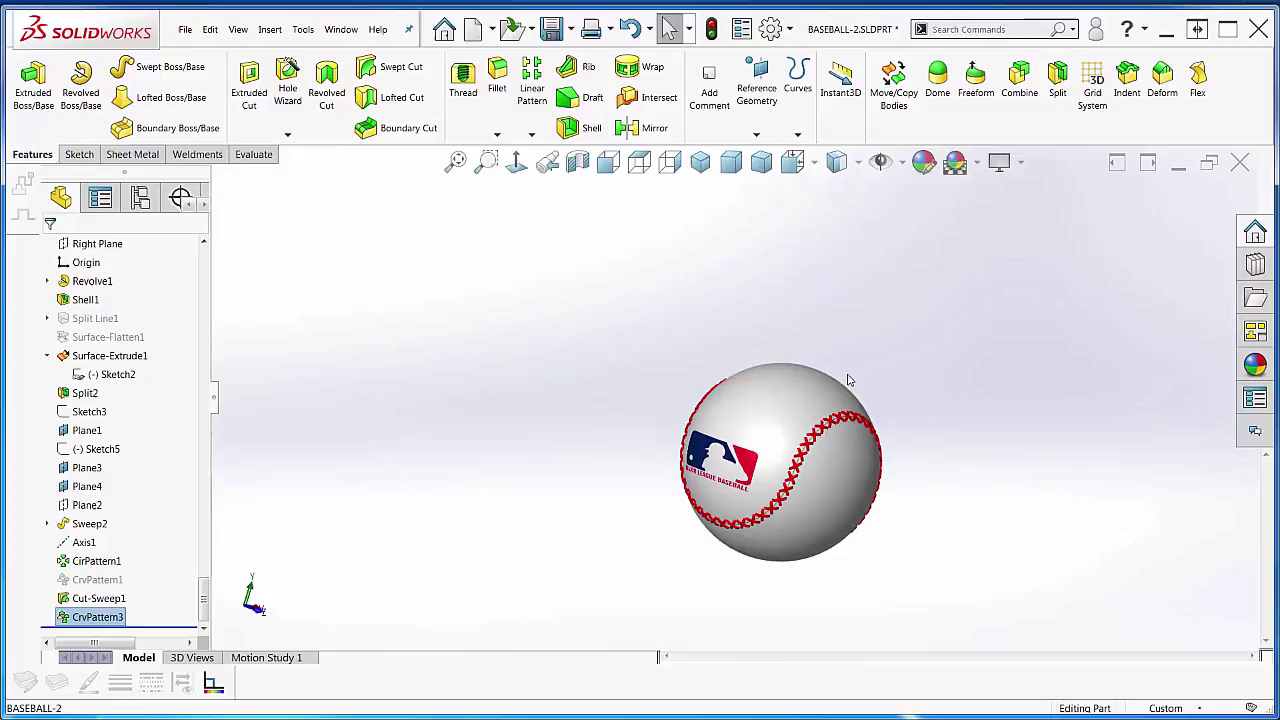